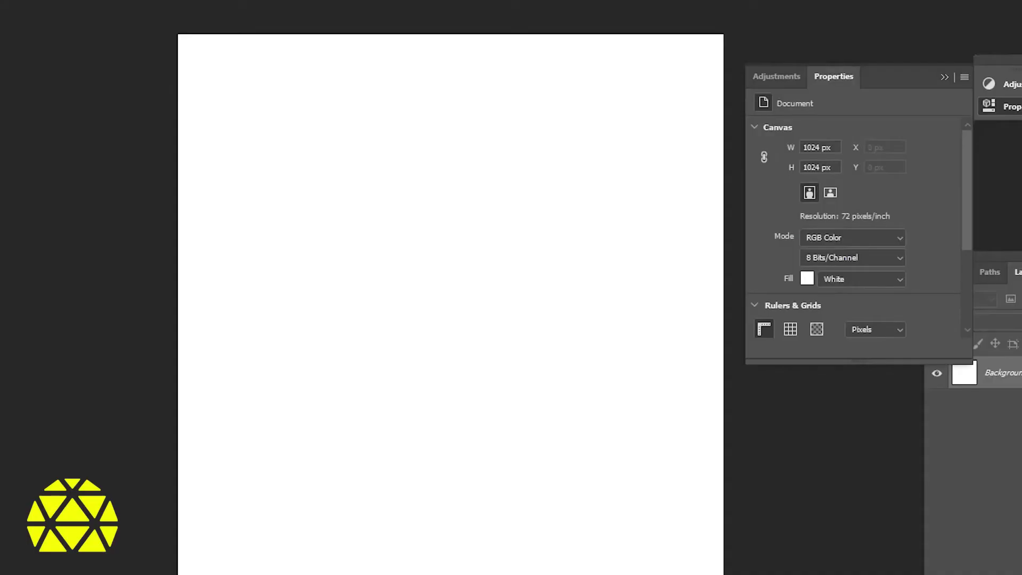
Step: Add a new layer (Layer 1) to the 1024 × 1024 px canvas for the sketch
{"action": "key", "text": "ctrl+shift+alt+n"}
Step: Sketch the wireframe: cat, Food and Pet button boxes, meter icons and bars, pet toggle circles
{"action": "left_click_drag", "start_coordinate": [426, 218], "coordinate": [420, 221]}
{"action": "left_click_drag", "start_coordinate": [421, 264], "coordinate": [460, 259]}
{"action": "left_click_drag", "start_coordinate": [426, 292], "coordinate": [442, 293]}
{"action": "left_click_drag", "start_coordinate": [405, 229], "coordinate": [482, 234]}
{"action": "left_click_drag", "start_coordinate": [325, 455], "coordinate": [327, 457]}
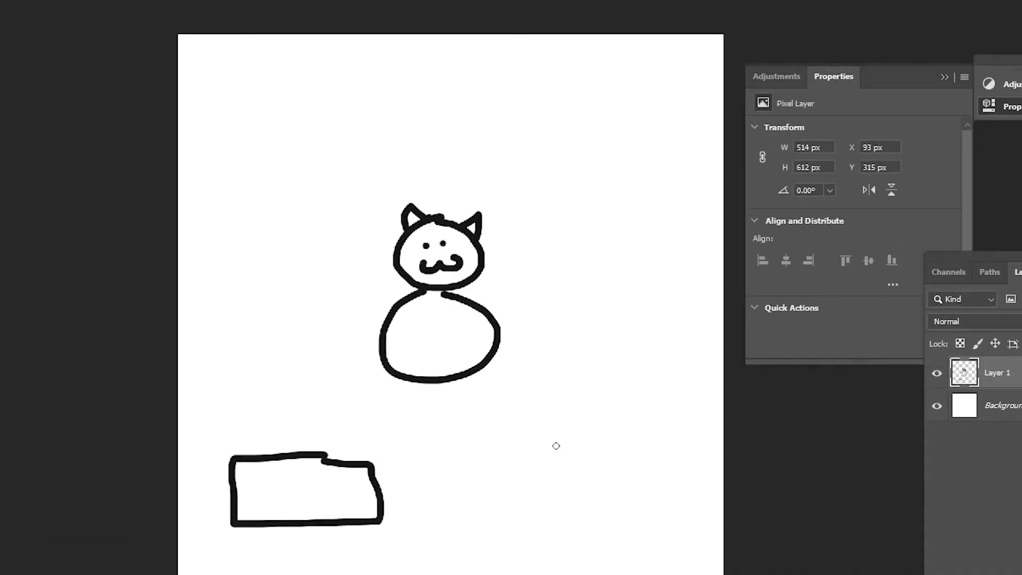
{"action": "left_click_drag", "start_coordinate": [556, 445], "coordinate": [471, 452]}
{"action": "left_click_drag", "start_coordinate": [245, 482], "coordinate": [322, 493]}
{"action": "left_click_drag", "start_coordinate": [511, 479], "coordinate": [591, 479]}
{"action": "left_click_drag", "start_coordinate": [541, 72], "coordinate": [695, 96]}
{"action": "left_click_drag", "start_coordinate": [540, 109], "coordinate": [695, 141]}
{"action": "left_click_drag", "start_coordinate": [240, 59], "coordinate": [321, 66]}
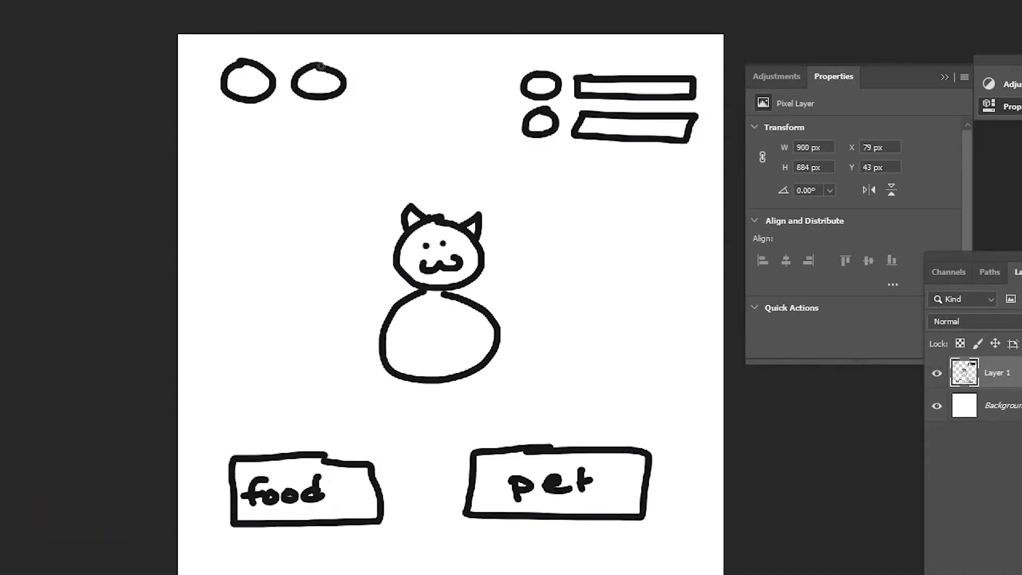
Step: On a new layer, add arrows and notes for pet toggles, the pet itself, Interaction buttons and meters
{"action": "key", "text": "ctrl+shift+alt+n"}
{"action": "left_click_drag", "start_coordinate": [262, 147], "coordinate": [262, 112]}
{"action": "left_click_drag", "start_coordinate": [220, 170], "coordinate": [351, 165]}
{"action": "left_click_drag", "start_coordinate": [208, 205], "coordinate": [357, 197]}
{"action": "mouse_move", "coordinate": [498, 298]}
{"action": "left_mouse_down"}
{"action": "mouse_move", "coordinate": [582, 345]}
{"action": "mouse_move", "coordinate": [644, 343]}
{"action": "left_mouse_up"}
{"action": "left_click_drag", "start_coordinate": [279, 413], "coordinate": [330, 444]}
{"action": "left_click_drag", "start_coordinate": [187, 399], "coordinate": [356, 357]}
{"action": "mouse_move", "coordinate": [203, 423]}
{"action": "left_mouse_down"}
{"action": "mouse_move", "coordinate": [284, 396]}
{"action": "mouse_move", "coordinate": [335, 394]}
{"action": "left_mouse_up"}
{"action": "left_click_drag", "start_coordinate": [621, 191], "coordinate": [620, 165]}
{"action": "left_click_drag", "start_coordinate": [565, 213], "coordinate": [679, 210]}
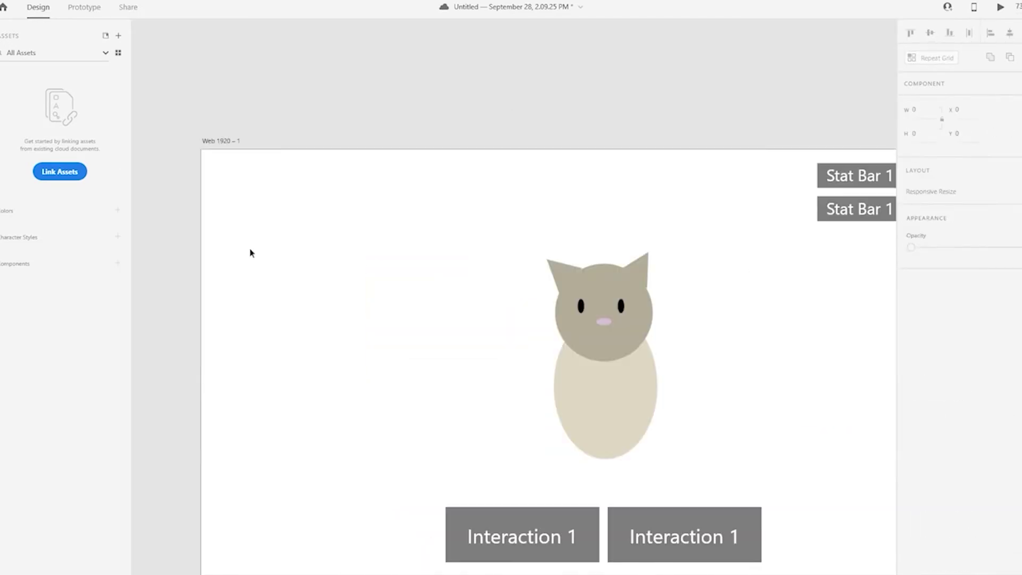
Step: Align the grey square, write the note '- Toggle between pets.' and '- Shows eac…', then save the mockup
{"action": "left_click_drag", "start_coordinate": [290, 205], "coordinate": [318, 203]}
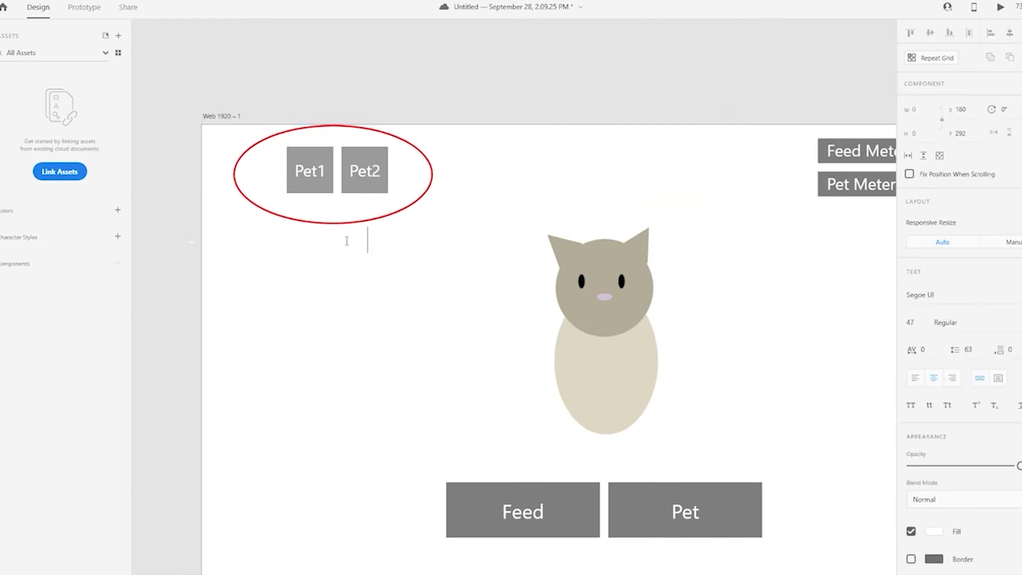
{"action": "type", "text": "- Toggle between pets."}
{"action": "key", "text": "Return"}
{"action": "type", "text": "- Shows each pet the player can have"}
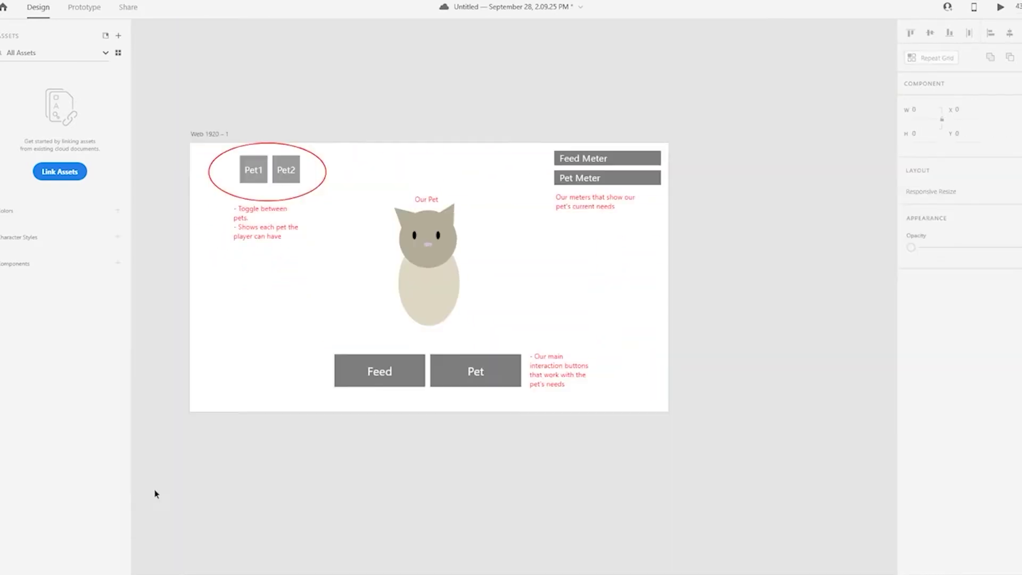
{"action": "key", "text": "ctrl+s"}
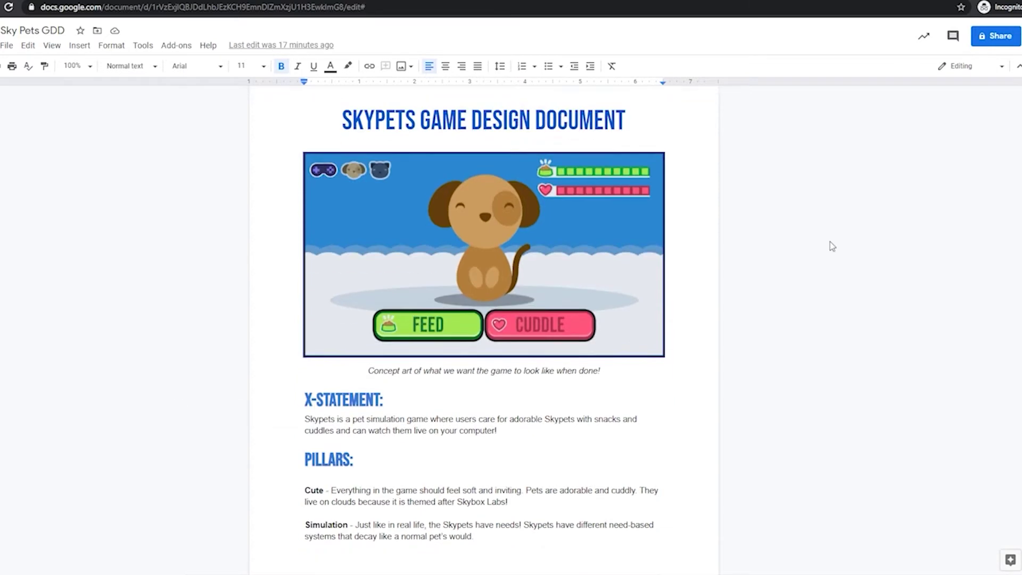
Step: Scroll the Sky Pets design document down to page 2's Game Mechanics section
{"action": "scroll", "coordinate": [830, 244], "scroll_direction": "down", "scroll_amount": 10}
{"action": "scroll", "coordinate": [831, 244], "scroll_direction": "down", "scroll_amount": 2}
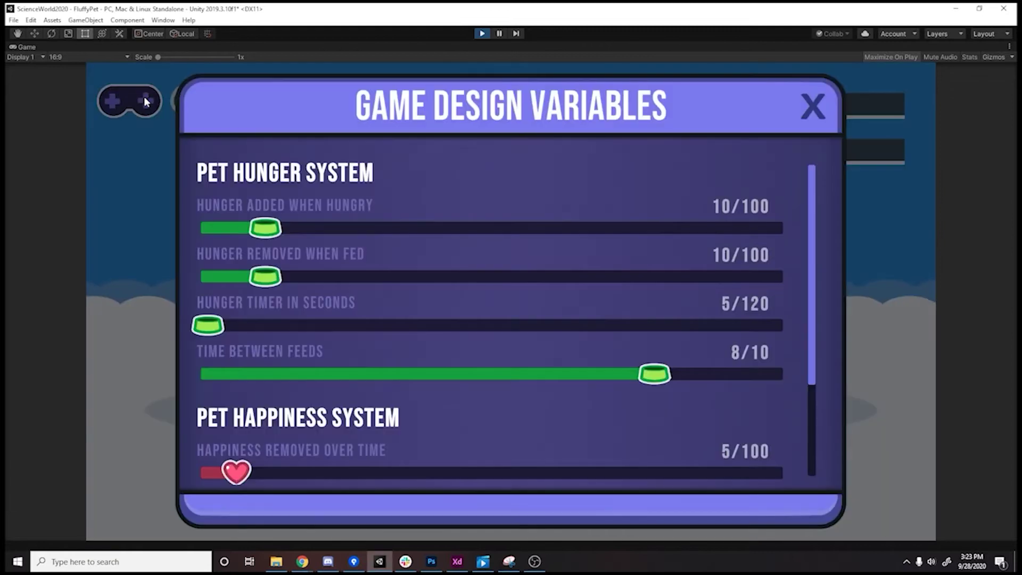
Step: Open the Game Design Variables panel from the gamepad icon in the running Game view
{"action": "left_click", "coordinate": [142, 98]}
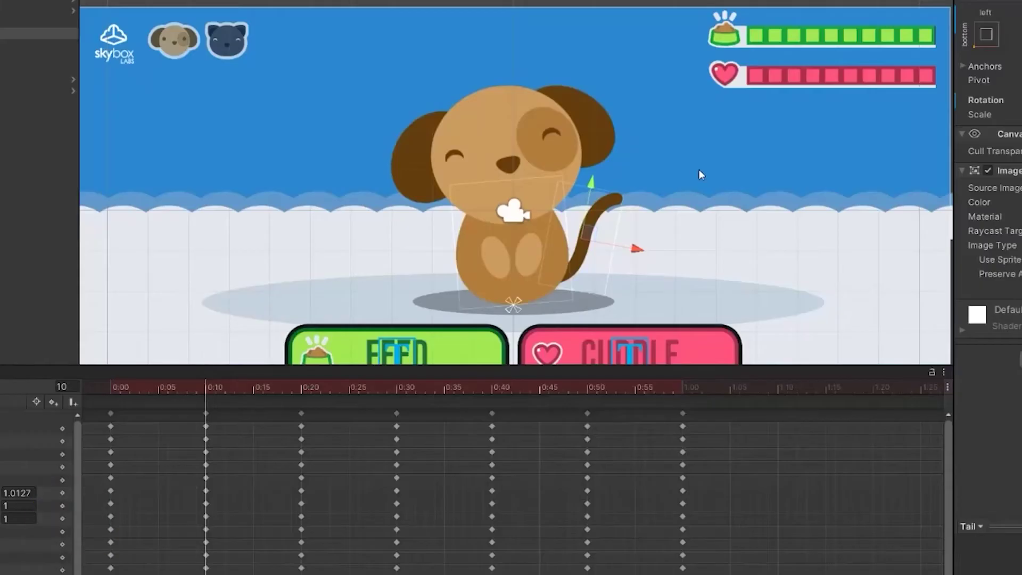
Step: Rotate and nudge the dog's tail with the Rotate and Move tools at frames 10 and 20
{"action": "key", "text": "e"}
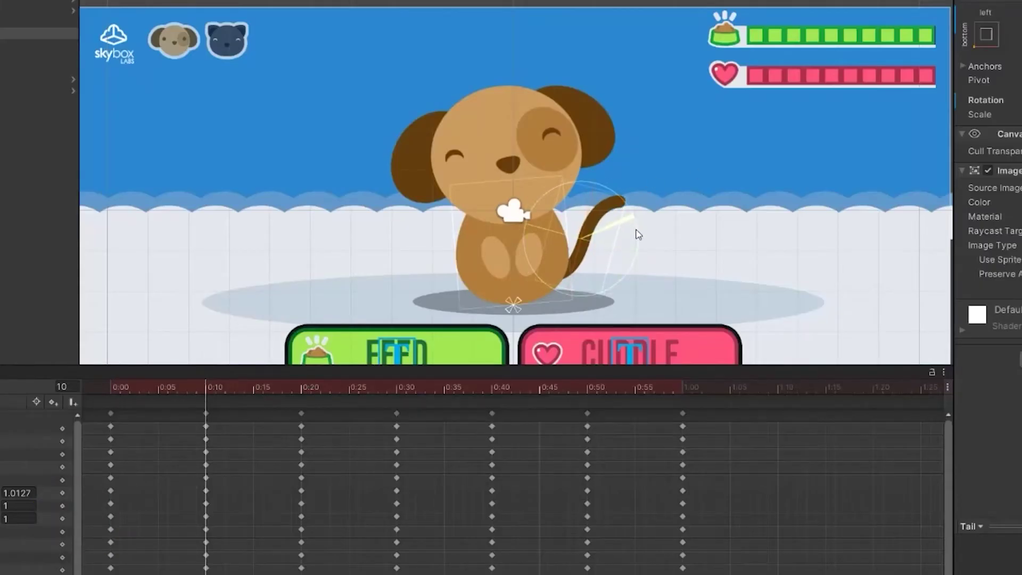
{"action": "key", "text": "w"}
{"action": "left_click_drag", "start_coordinate": [589, 241], "coordinate": [590, 239]}
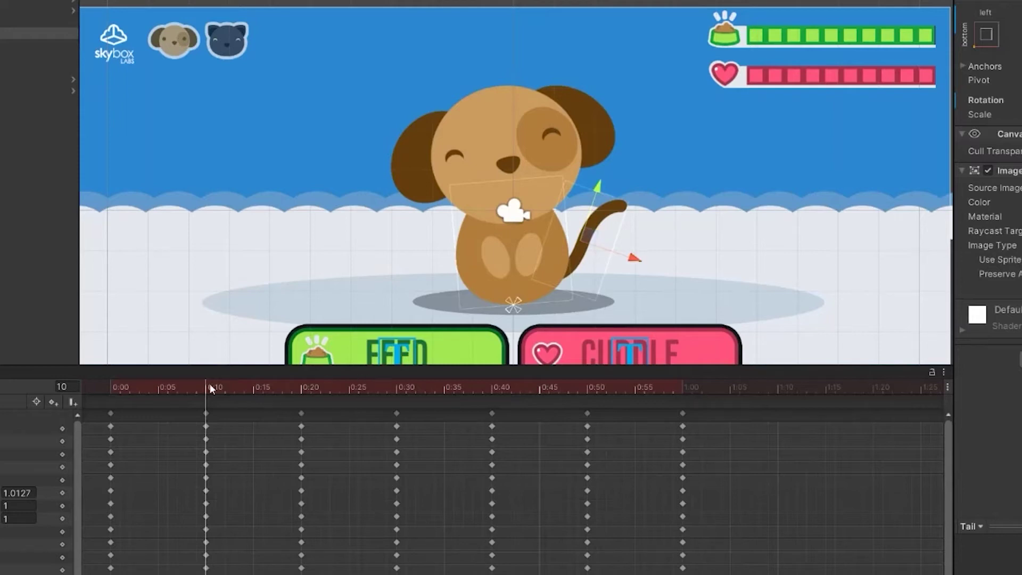
{"action": "left_click_drag", "start_coordinate": [211, 387], "coordinate": [300, 413]}
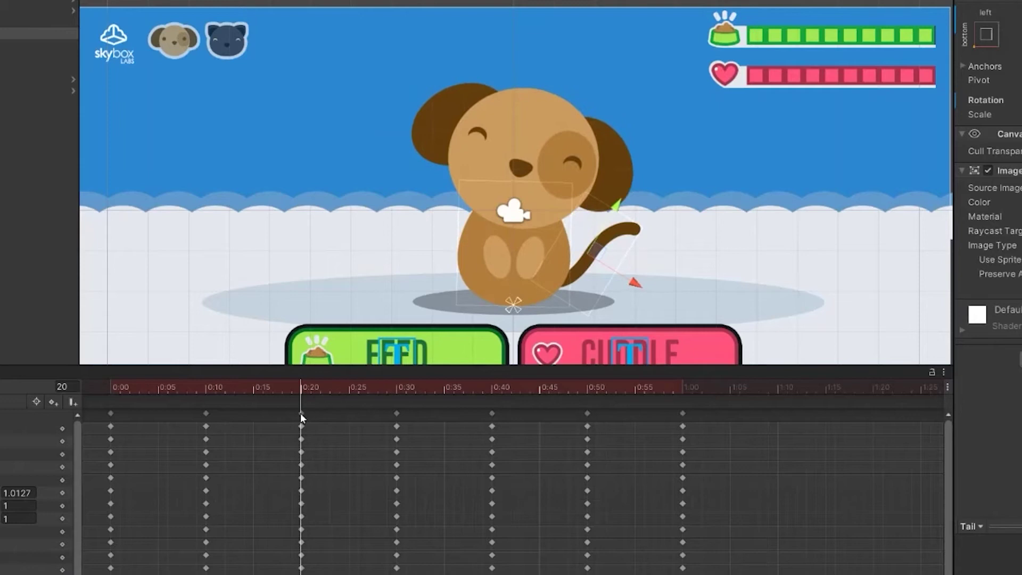
{"action": "key", "text": "e"}
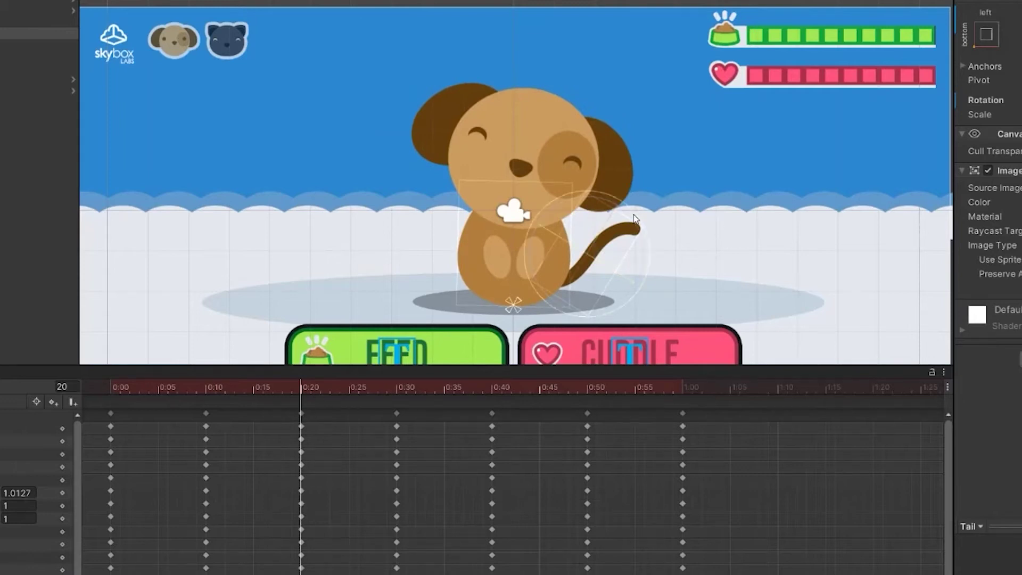
{"action": "key", "text": "w"}
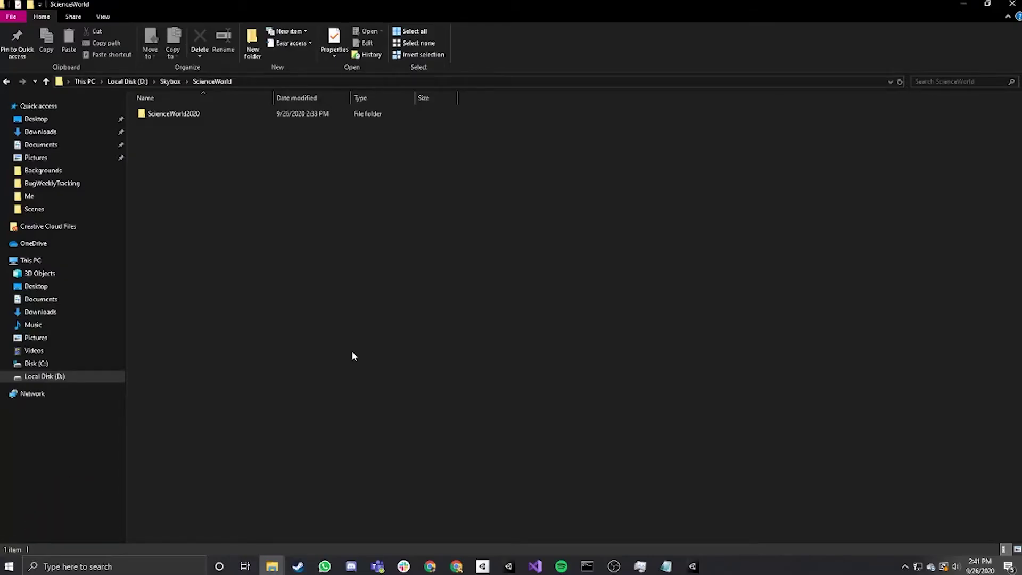
Step: Go through ScienceWorld2020 > Assets > Scenes and open FluffyPet.unity
{"action": "double_click", "coordinate": [214, 114]}
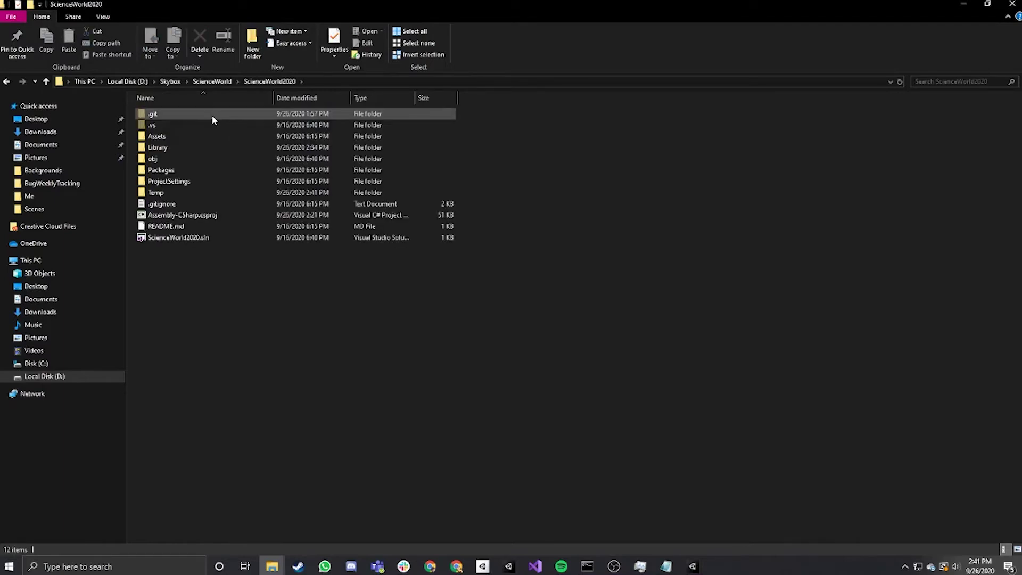
{"action": "left_click", "coordinate": [190, 137]}
{"action": "double_click", "coordinate": [189, 138]}
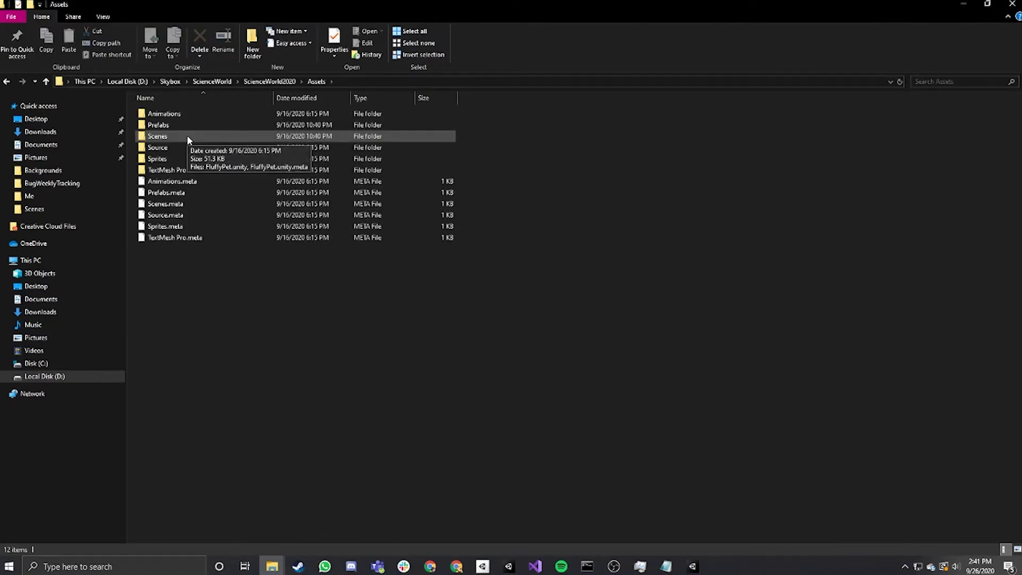
{"action": "double_click", "coordinate": [186, 136]}
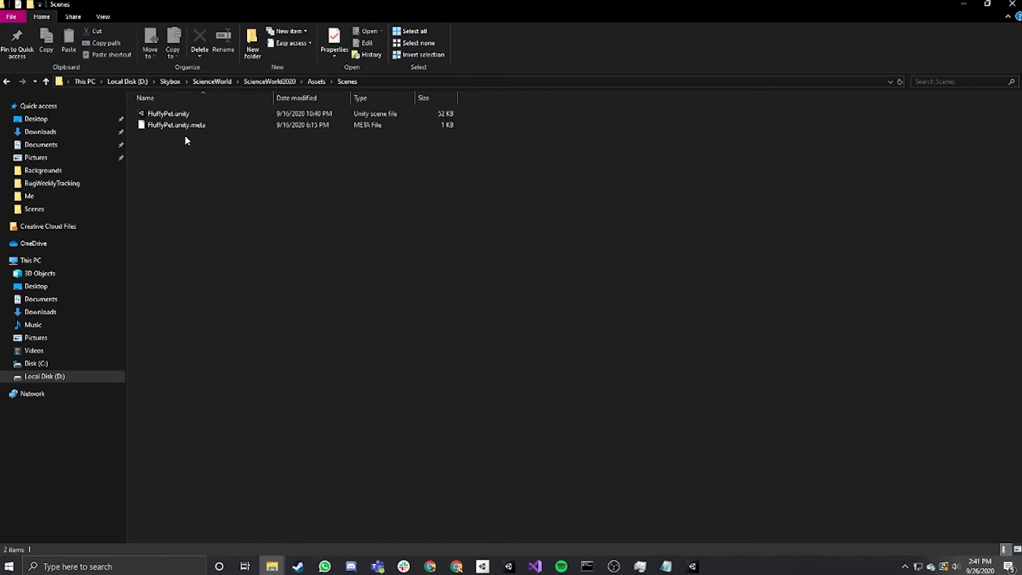
{"action": "double_click", "coordinate": [211, 110]}
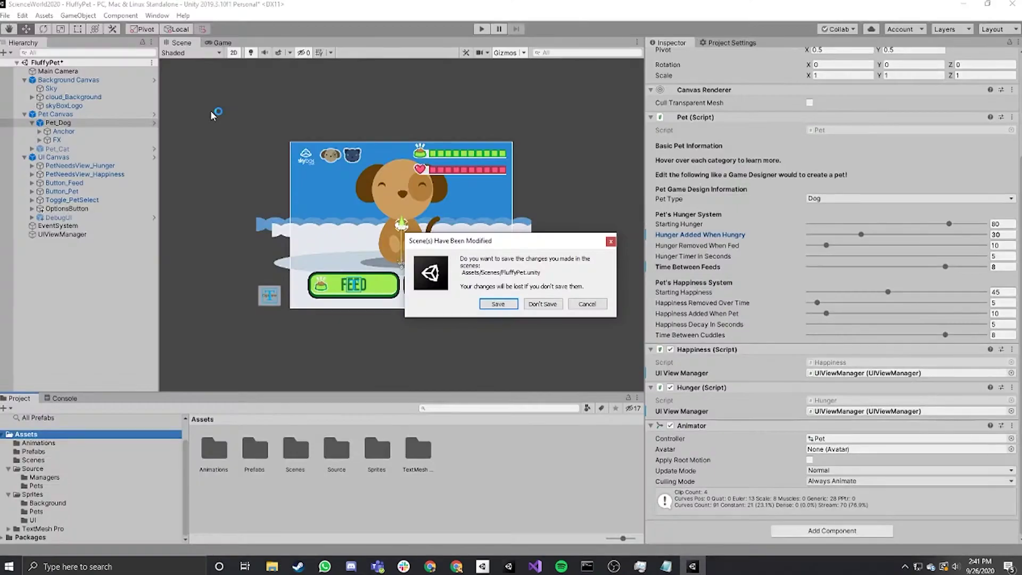
Step: Choose Don't Save in the Scene(s) Have Been Modified prompt
{"action": "left_click", "coordinate": [543, 304]}
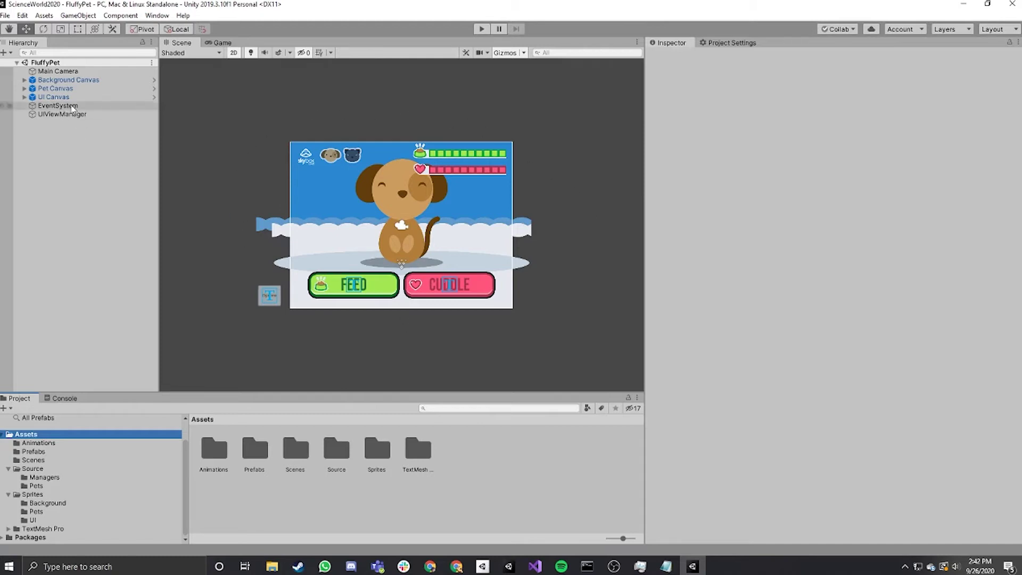
Step: Select Pet_Dog under Pet Canvas and raise its Hunger Added When Hungry from 10 to 11
{"action": "left_click", "coordinate": [25, 97]}
{"action": "left_click", "coordinate": [22, 89]}
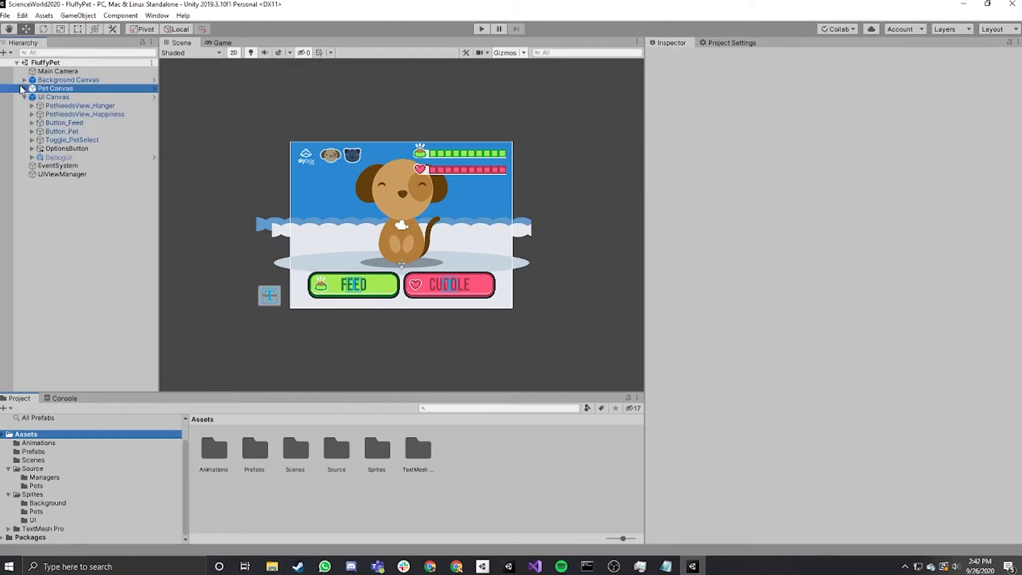
{"action": "left_click", "coordinate": [24, 80]}
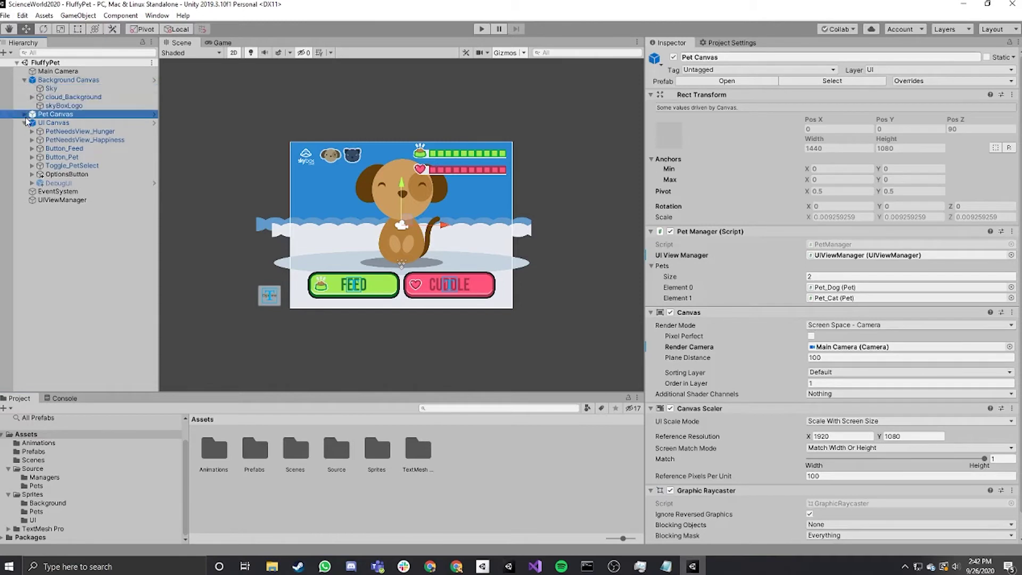
{"action": "left_click", "coordinate": [24, 114]}
{"action": "left_click", "coordinate": [57, 123]}
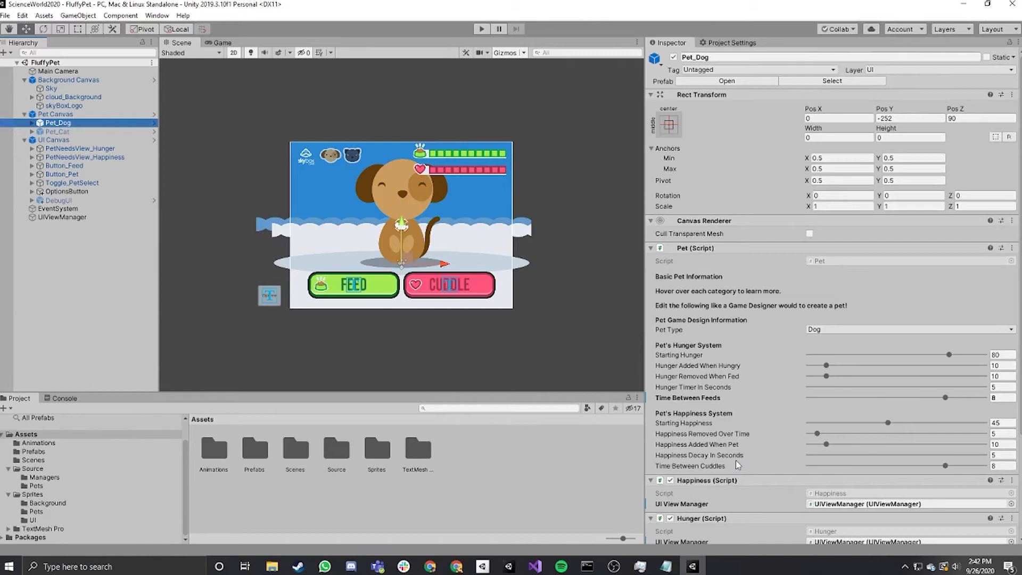
{"action": "scroll", "coordinate": [736, 460], "scroll_direction": "down", "scroll_amount": 5}
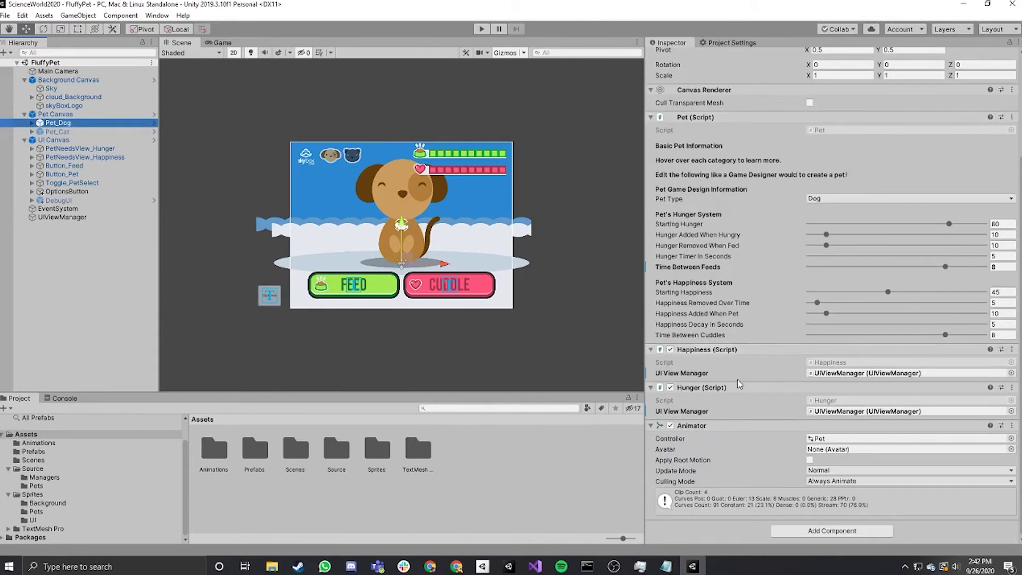
{"action": "left_click_drag", "start_coordinate": [826, 234], "coordinate": [884, 237]}
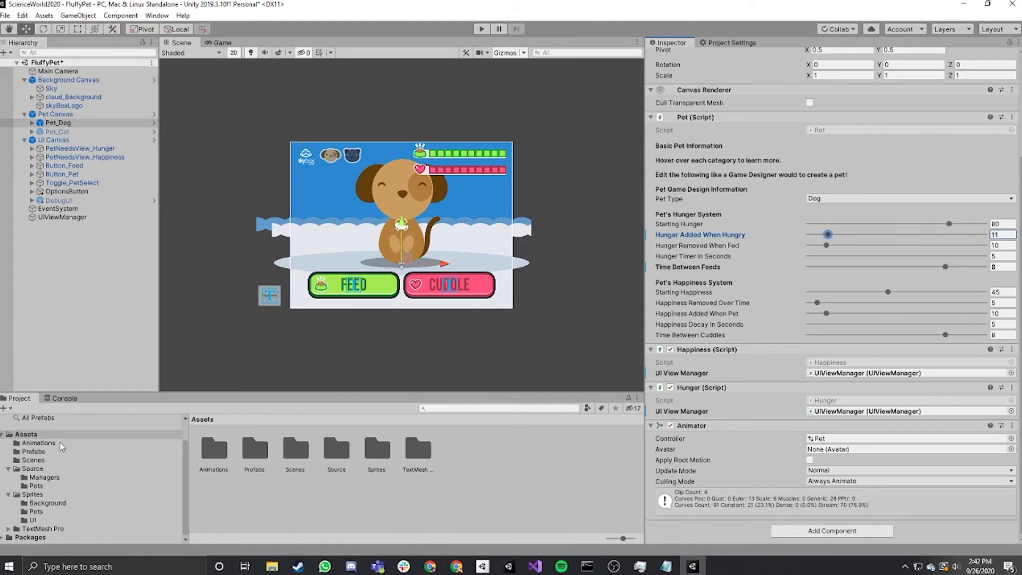
Step: Browse the Project folders: animations, prefabs, Scenes, Source scripts, and background, pet and UI sprites
{"action": "left_click", "coordinate": [39, 443]}
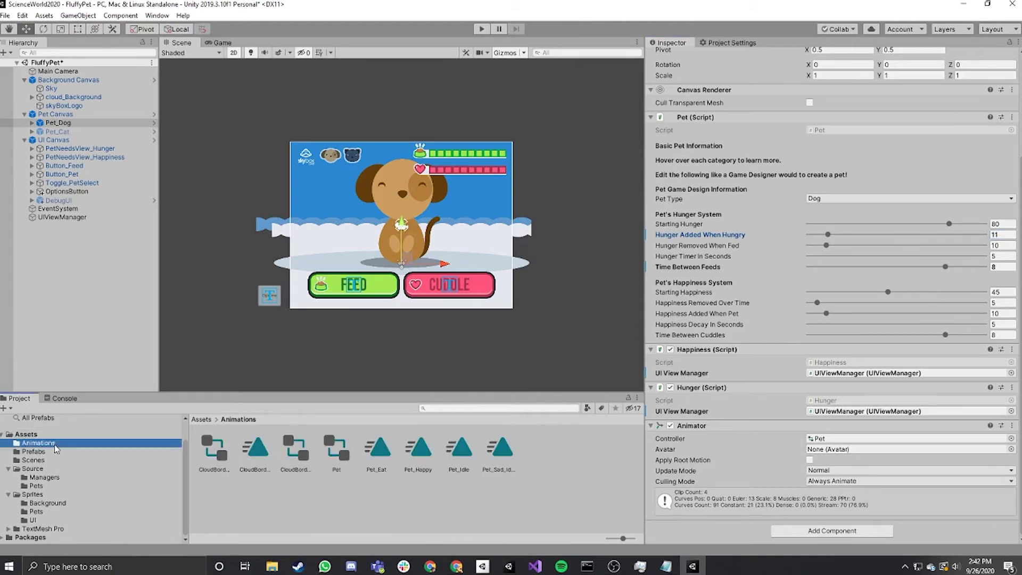
{"action": "left_click", "coordinate": [33, 451]}
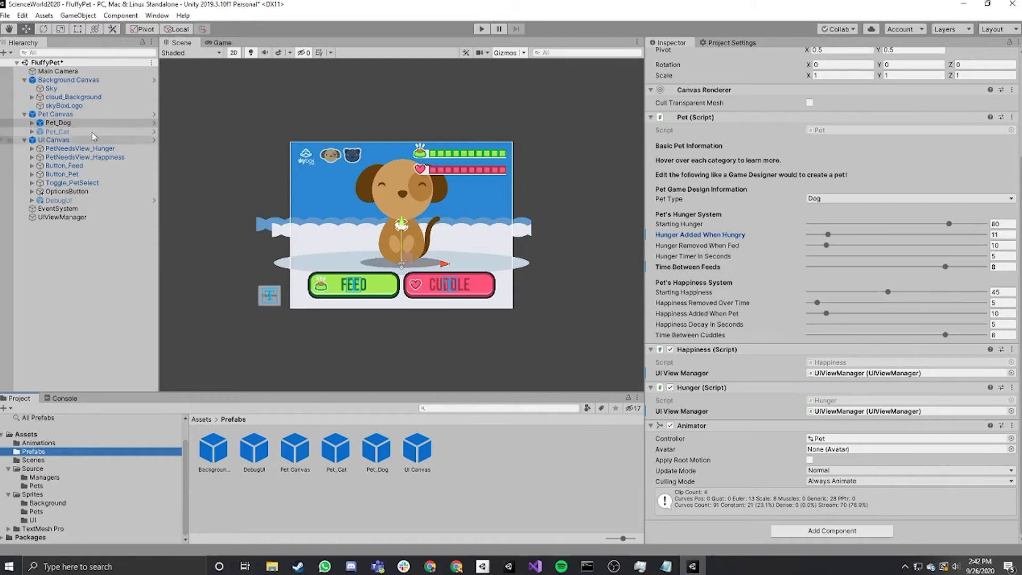
{"action": "left_click", "coordinate": [45, 460]}
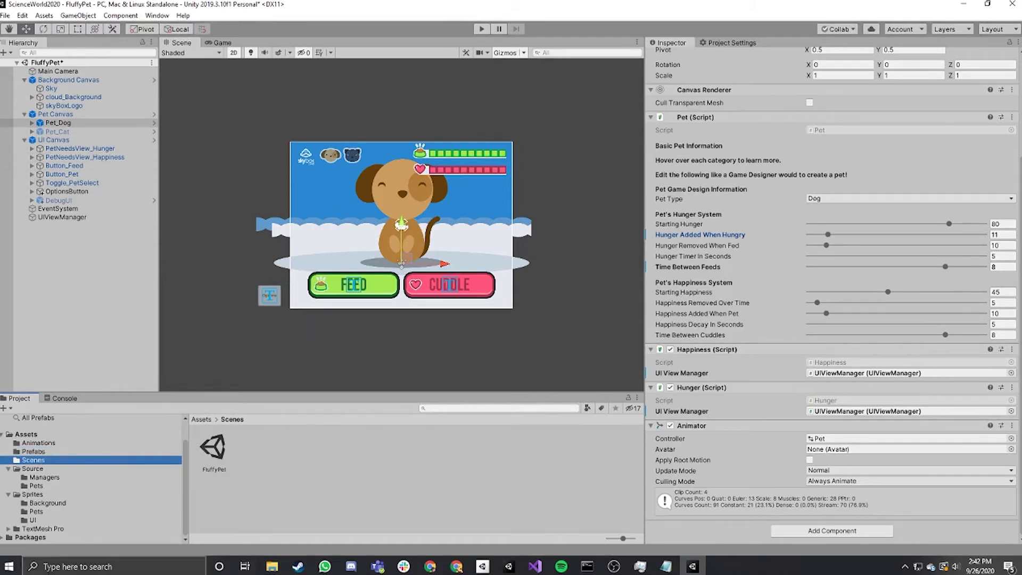
{"action": "left_click", "coordinate": [46, 469]}
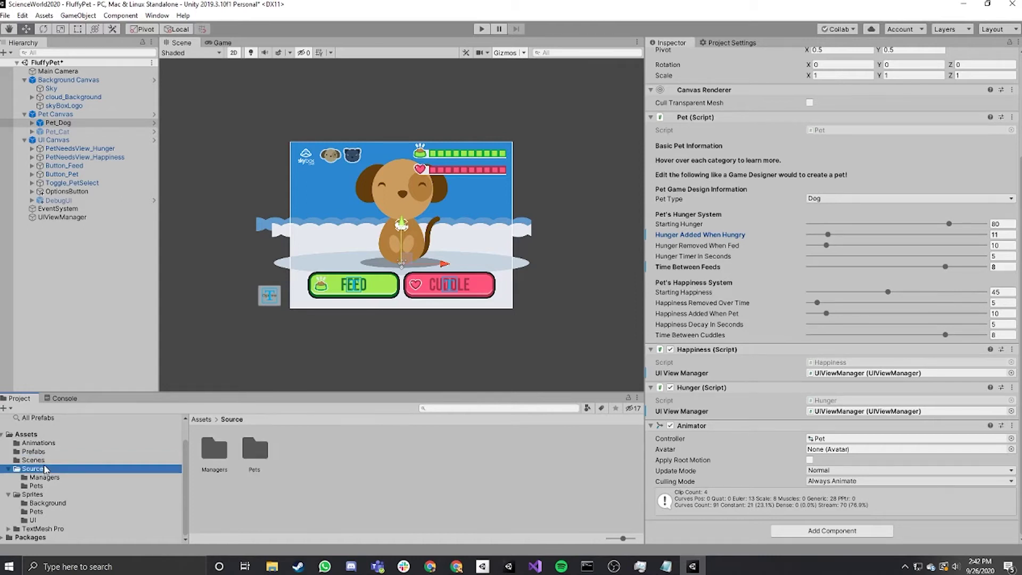
{"action": "left_click", "coordinate": [46, 476]}
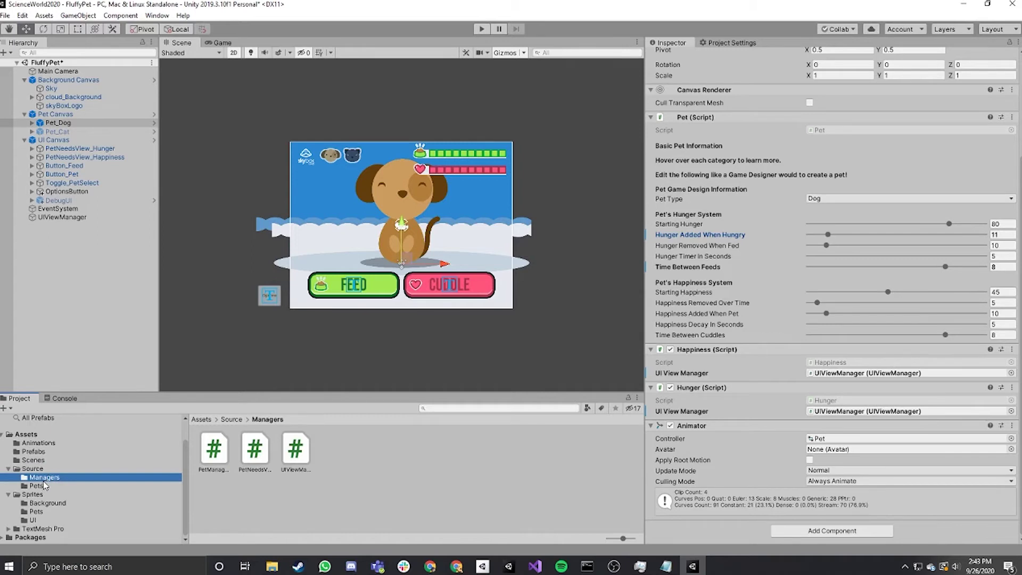
{"action": "left_click", "coordinate": [48, 485]}
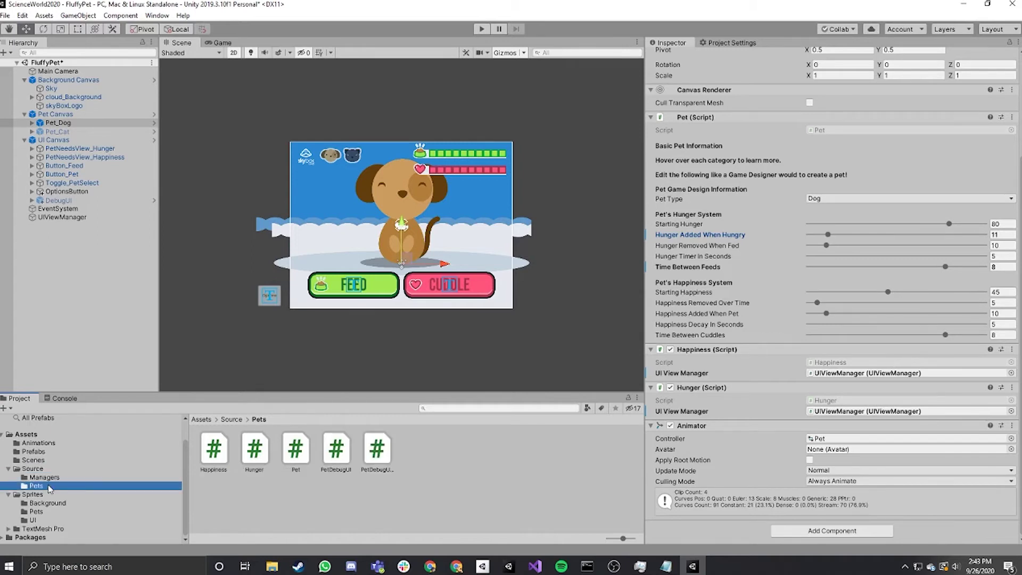
{"action": "left_click", "coordinate": [33, 494]}
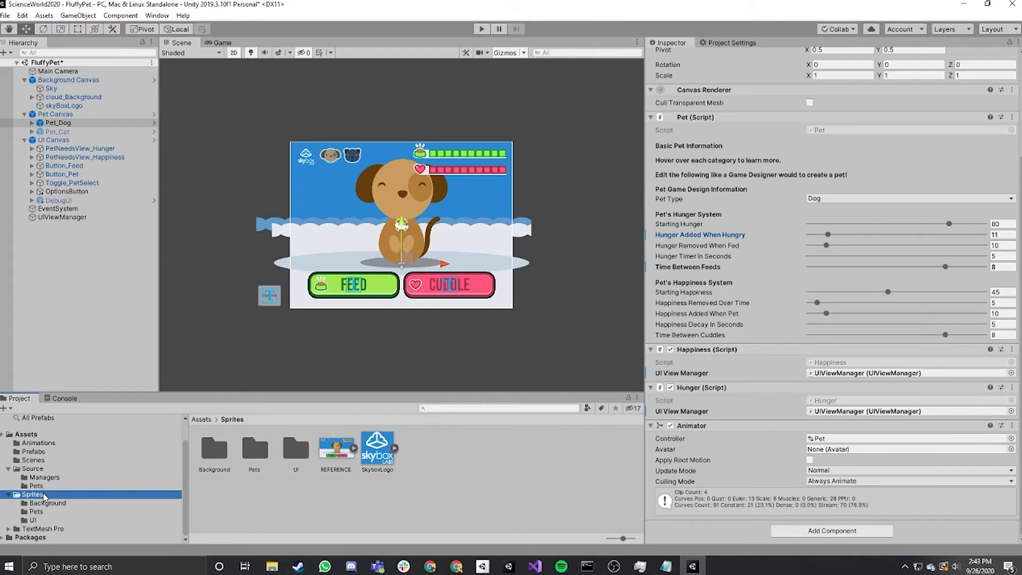
{"action": "left_click", "coordinate": [47, 504]}
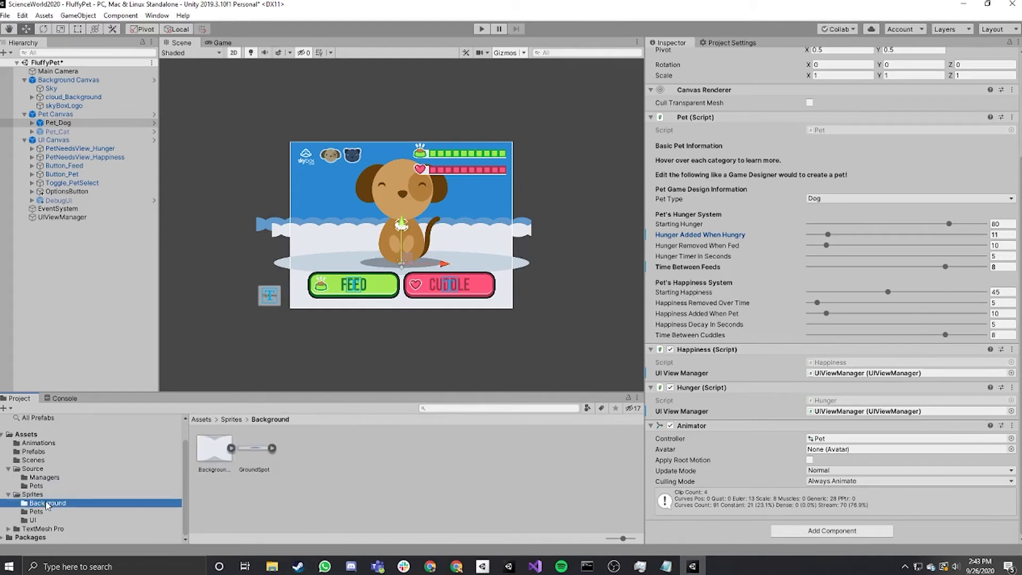
{"action": "left_click", "coordinate": [46, 511]}
{"action": "left_click", "coordinate": [37, 520]}
{"action": "left_click", "coordinate": [42, 511]}
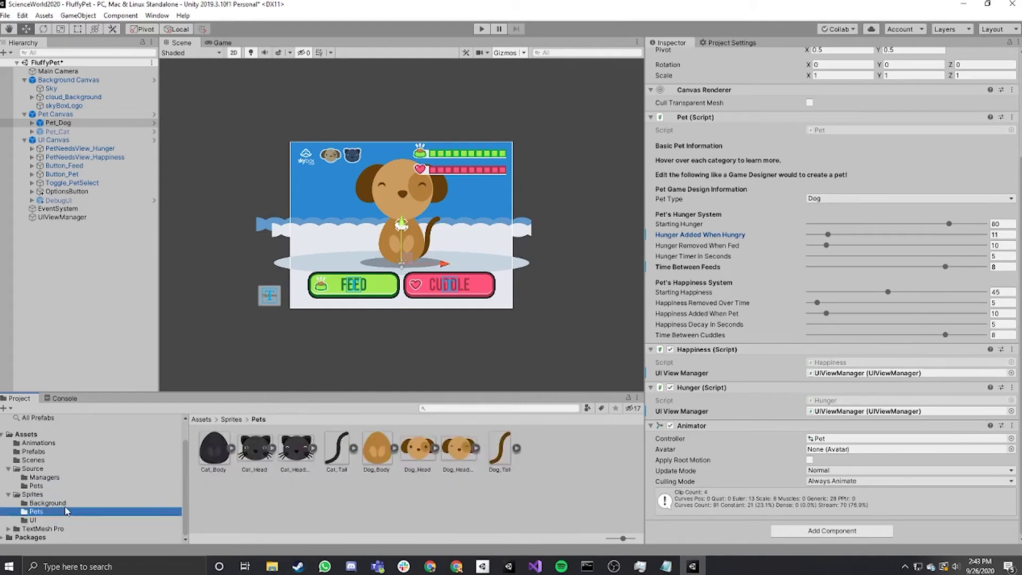
{"action": "left_click", "coordinate": [71, 504]}
Step: Play the game, feed and cuddle the puppy, then switch away from the dog pet
{"action": "left_click", "coordinate": [68, 497]}
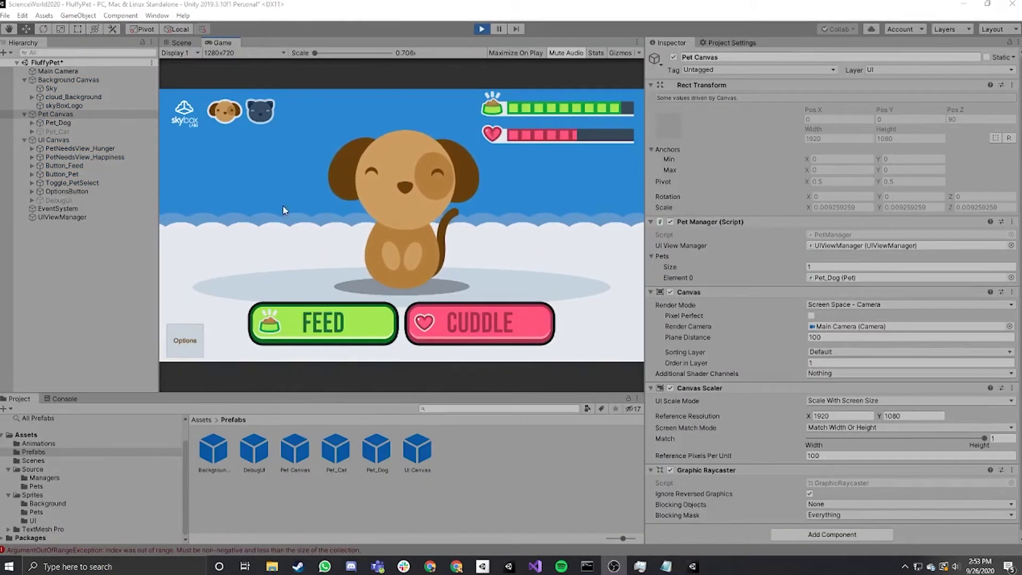
{"action": "left_click", "coordinate": [353, 319]}
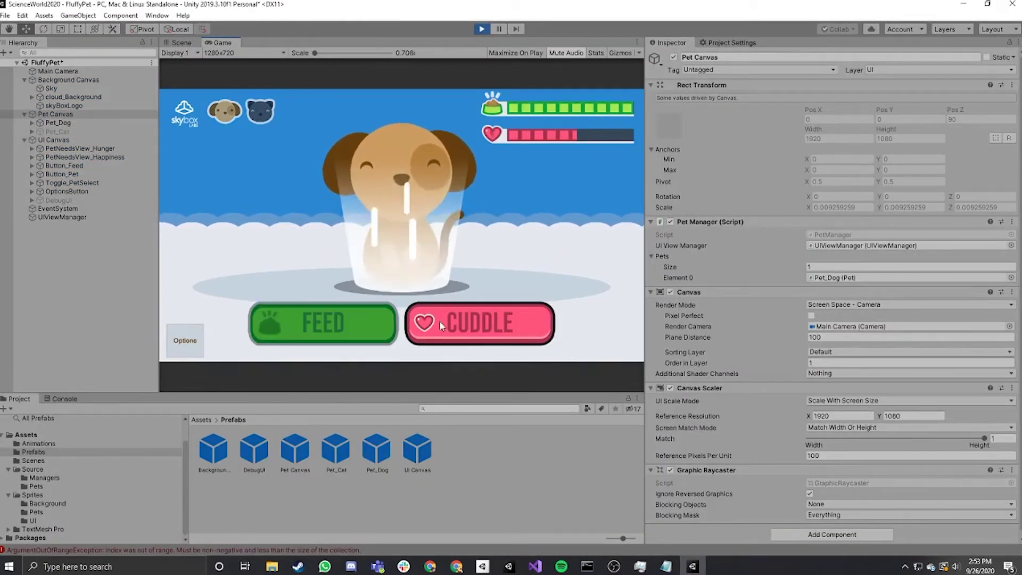
{"action": "left_click", "coordinate": [462, 338]}
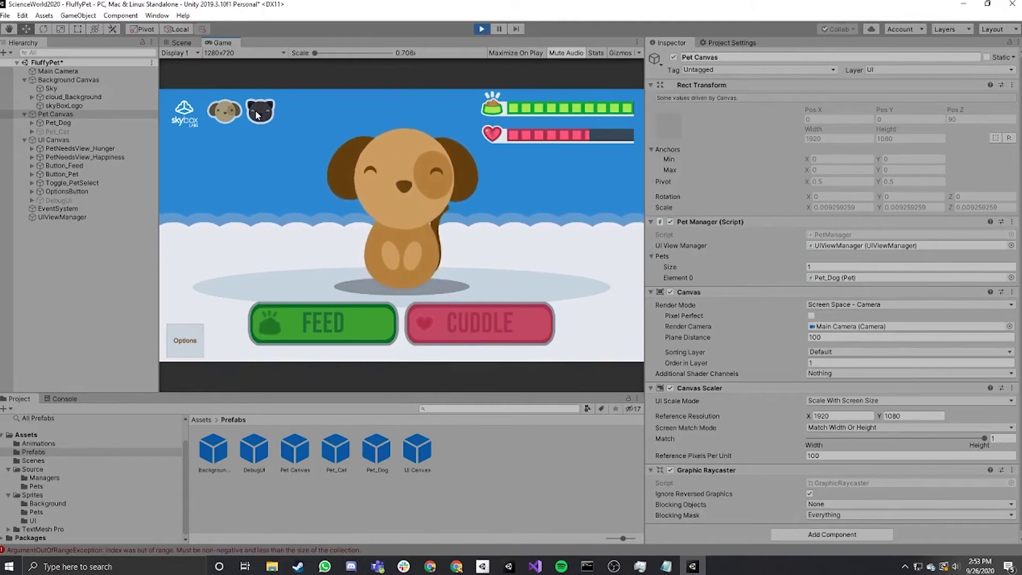
{"action": "left_click", "coordinate": [215, 120]}
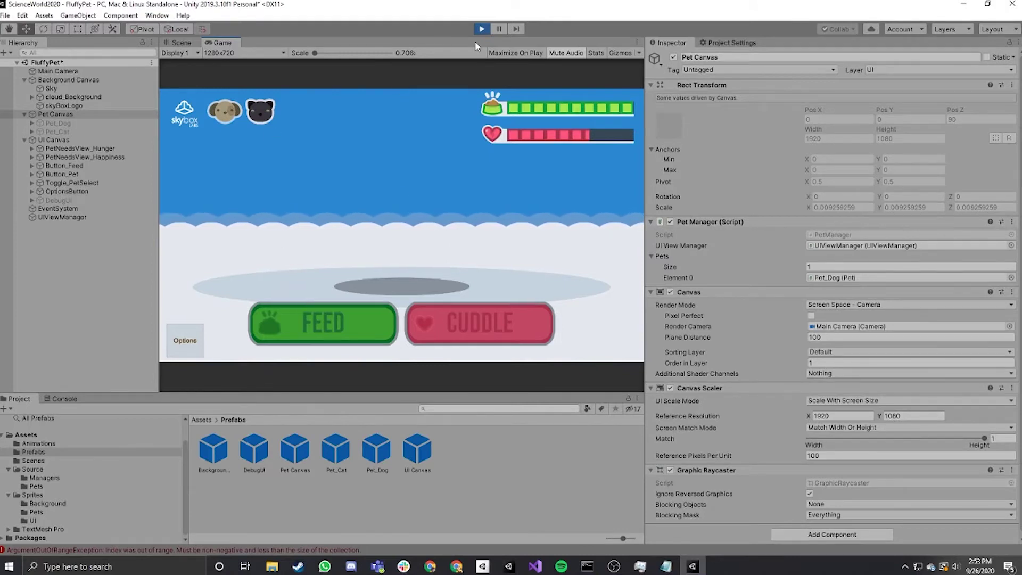
Step: Stop the game, activate Pet_Cat and deactivate Pet_Dog so the cat shows
{"action": "left_click", "coordinate": [481, 29]}
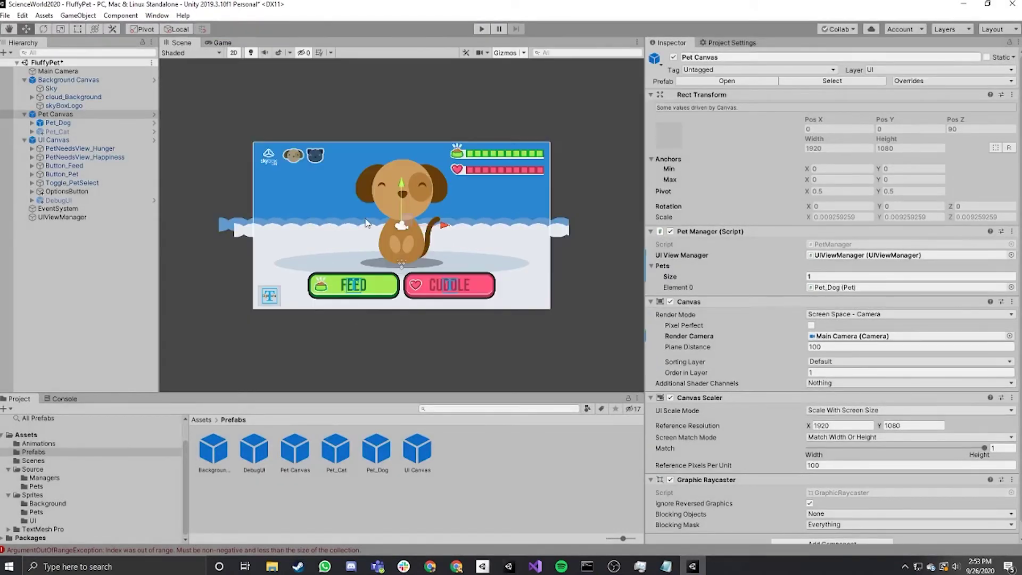
{"action": "left_click", "coordinate": [96, 132]}
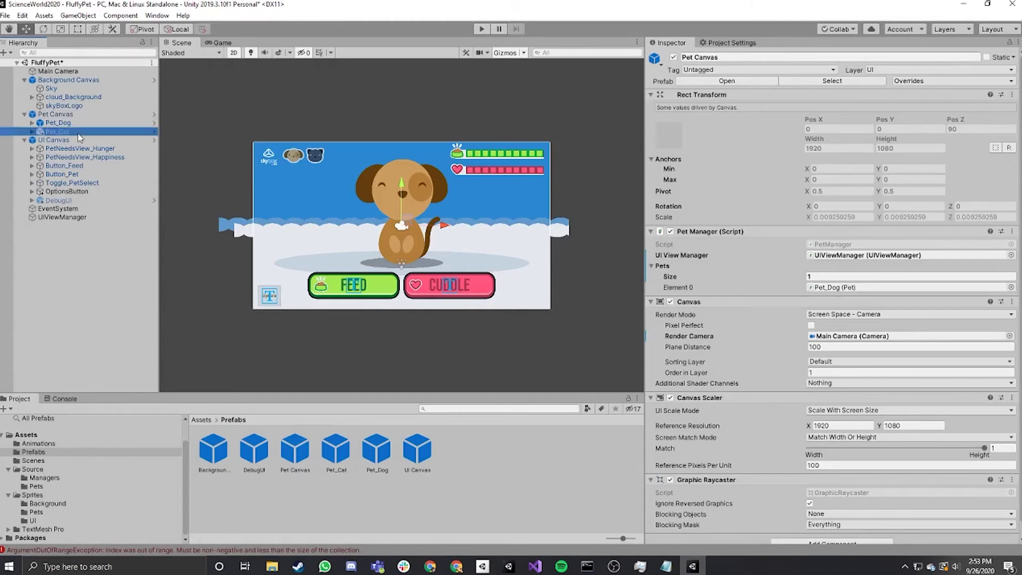
{"action": "left_click", "coordinate": [674, 57]}
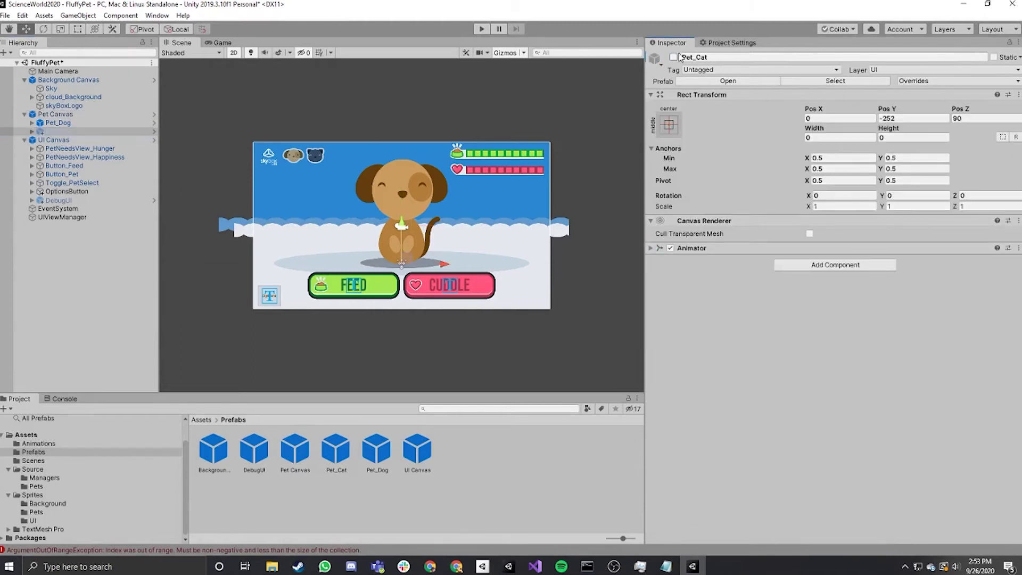
{"action": "left_click", "coordinate": [64, 122]}
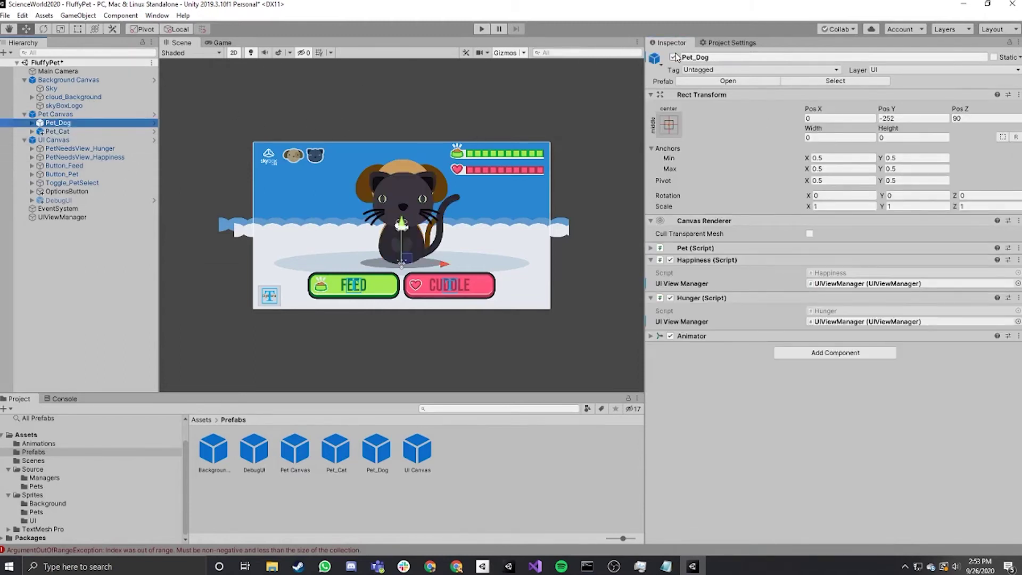
{"action": "left_click", "coordinate": [674, 57]}
{"action": "left_click", "coordinate": [97, 131]}
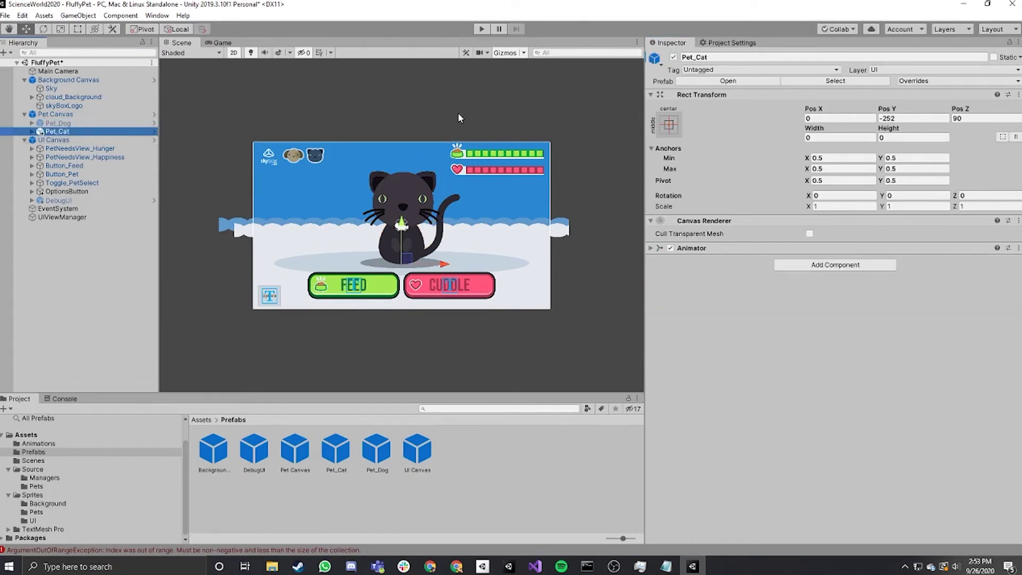
Step: Add a Pet script to Pet_Cat with Pet Type set to Cat
{"action": "left_click", "coordinate": [809, 268]}
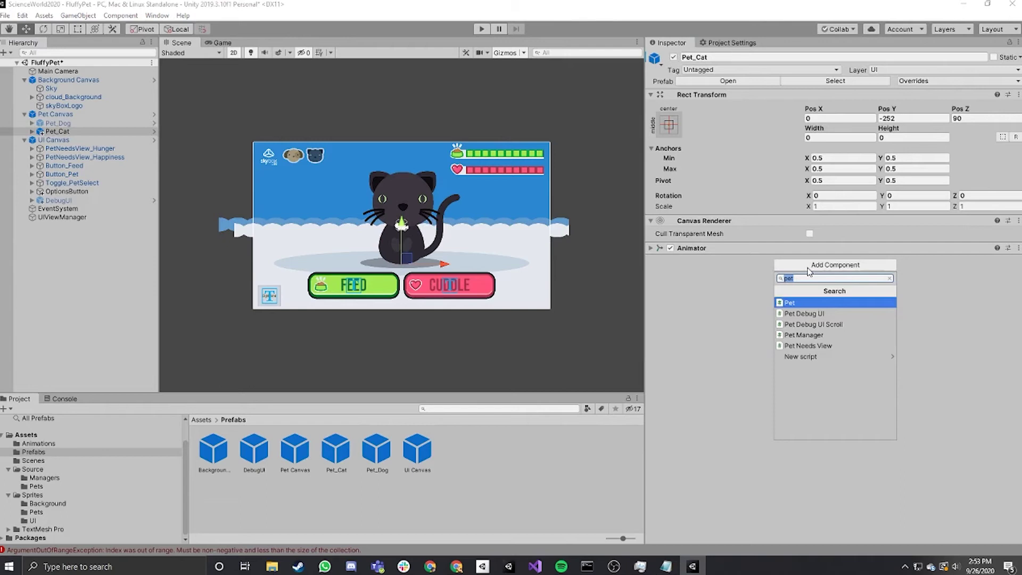
{"action": "key", "text": "Return"}
{"action": "left_click", "coordinate": [755, 260]}
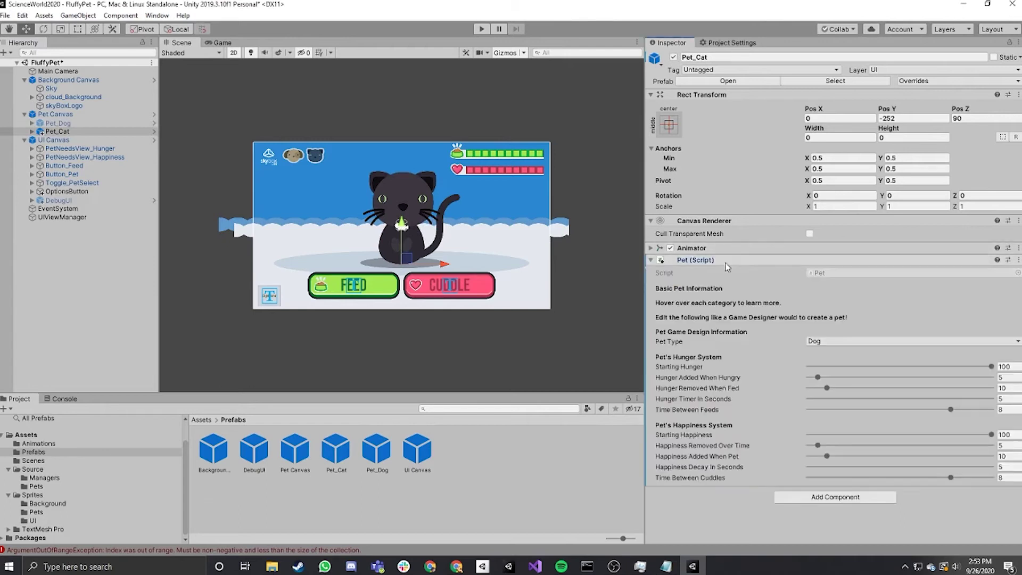
{"action": "left_click", "coordinate": [856, 344]}
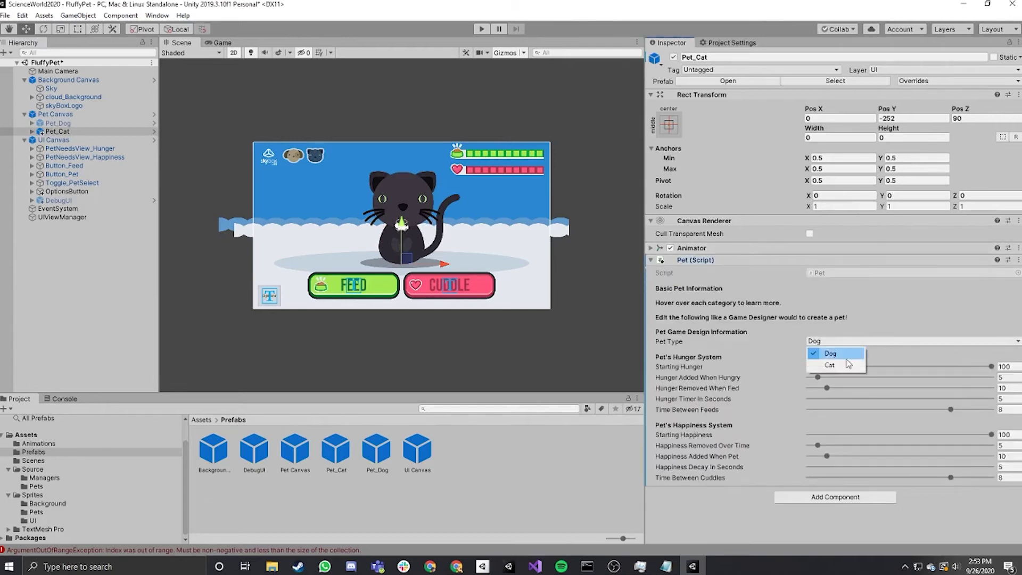
{"action": "left_click", "coordinate": [847, 366]}
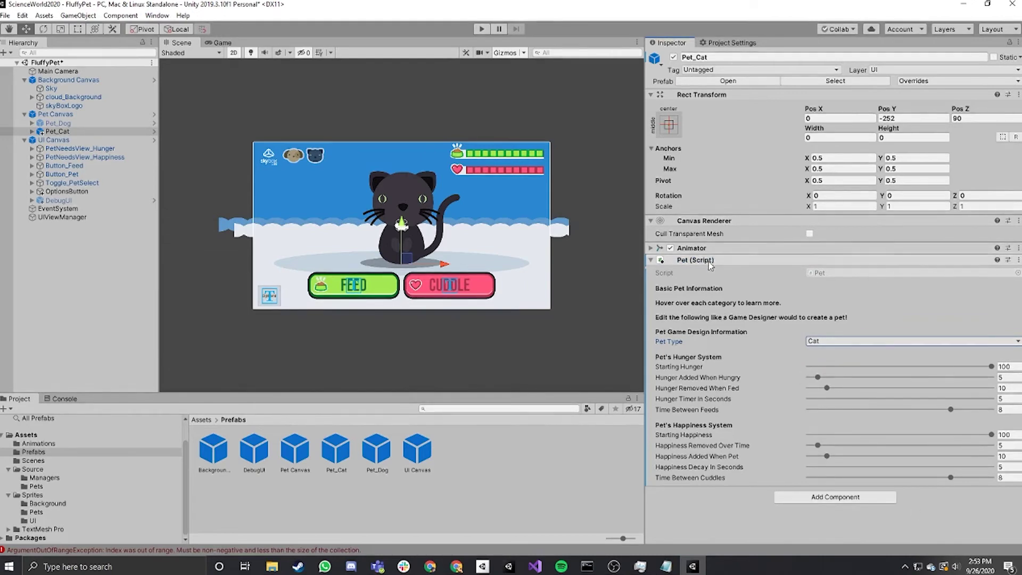
Step: Add a Happiness script to Pet_Cat with UI View Manager set to UIViewManager
{"action": "left_click", "coordinate": [833, 497]}
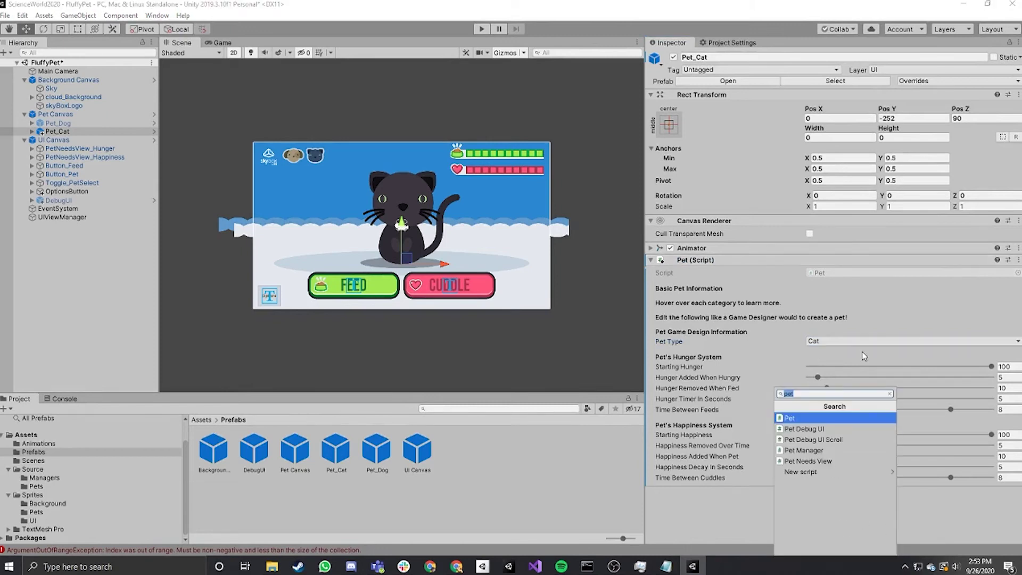
{"action": "type", "text": "h"}
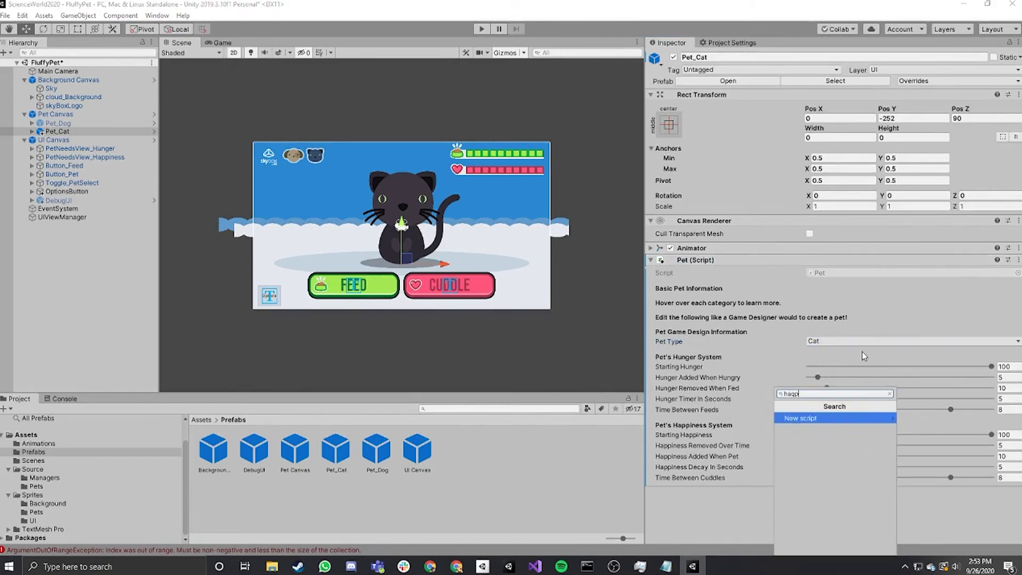
{"action": "type", "text": "ap"}
{"action": "key", "text": "Return"}
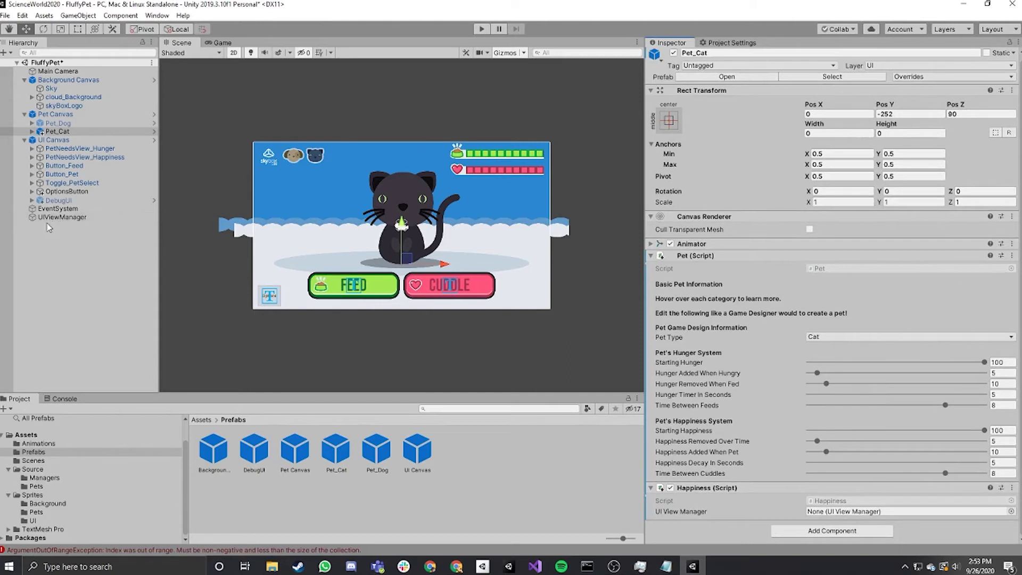
{"action": "left_click_drag", "start_coordinate": [61, 218], "coordinate": [911, 513]}
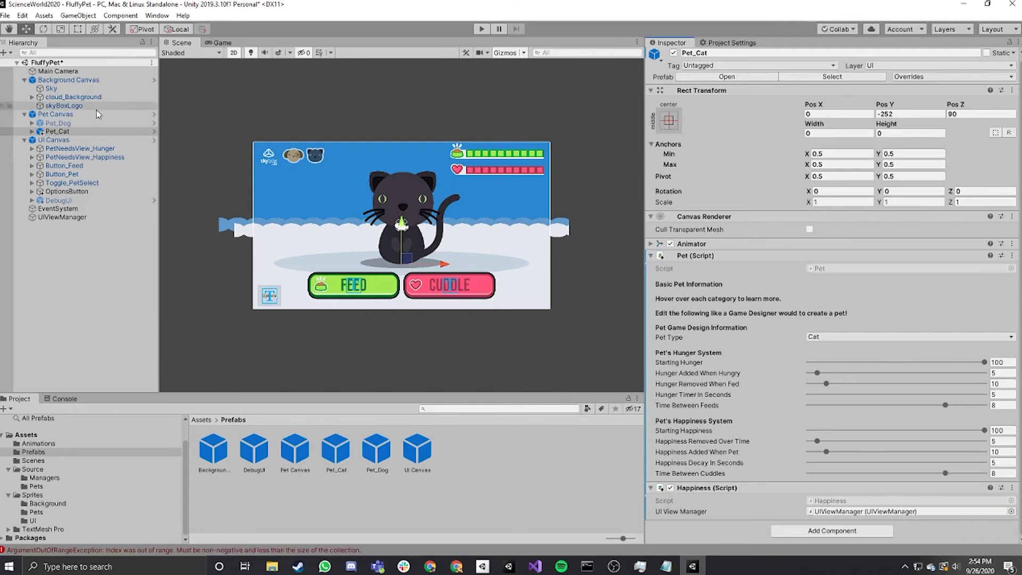
Step: Set the Pet Manager's Pets size to 2 and assign Pet_Cat as Element 1
{"action": "left_click", "coordinate": [84, 115]}
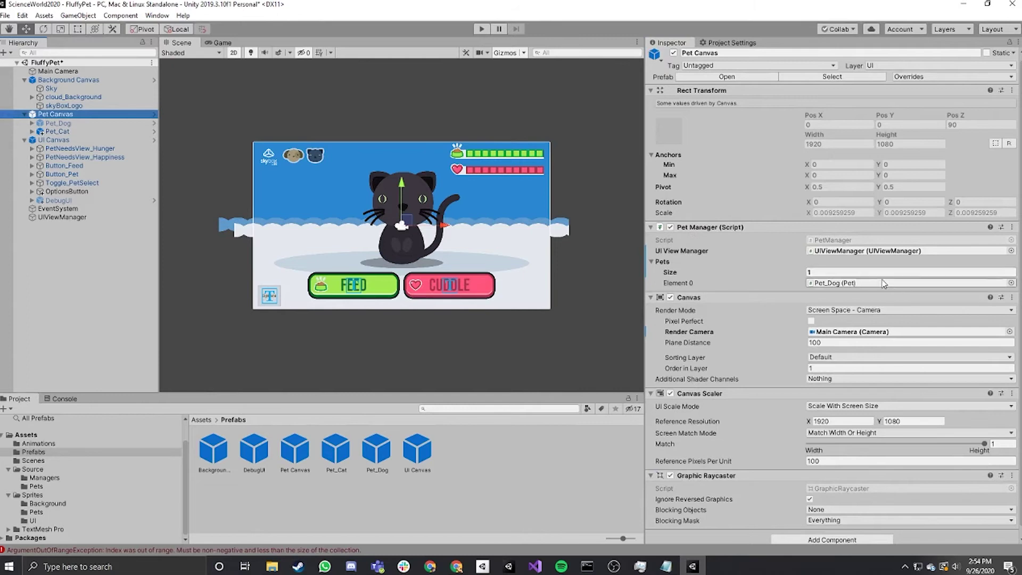
{"action": "left_click", "coordinate": [834, 271]}
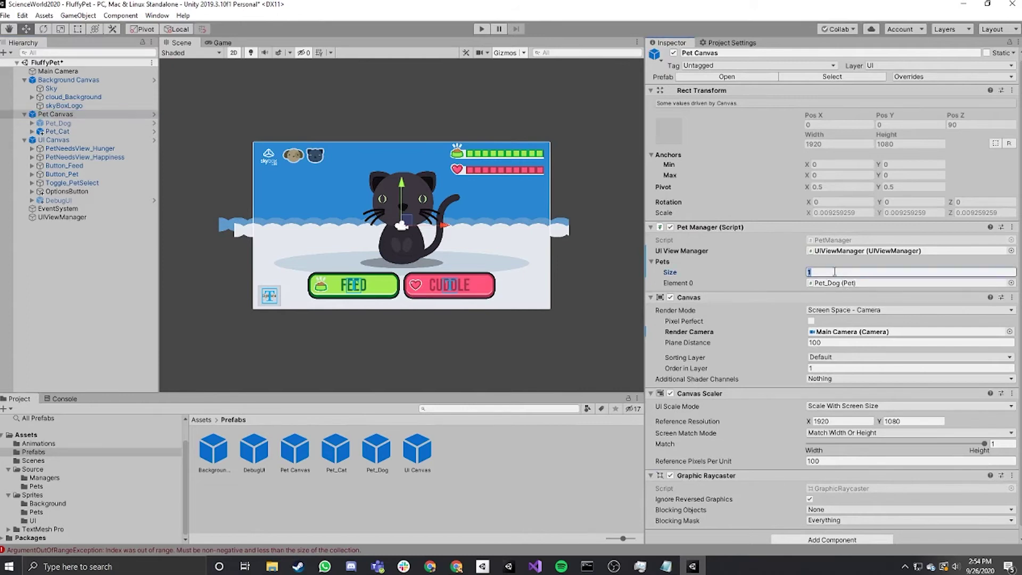
{"action": "type", "text": "2"}
{"action": "key", "text": "Return"}
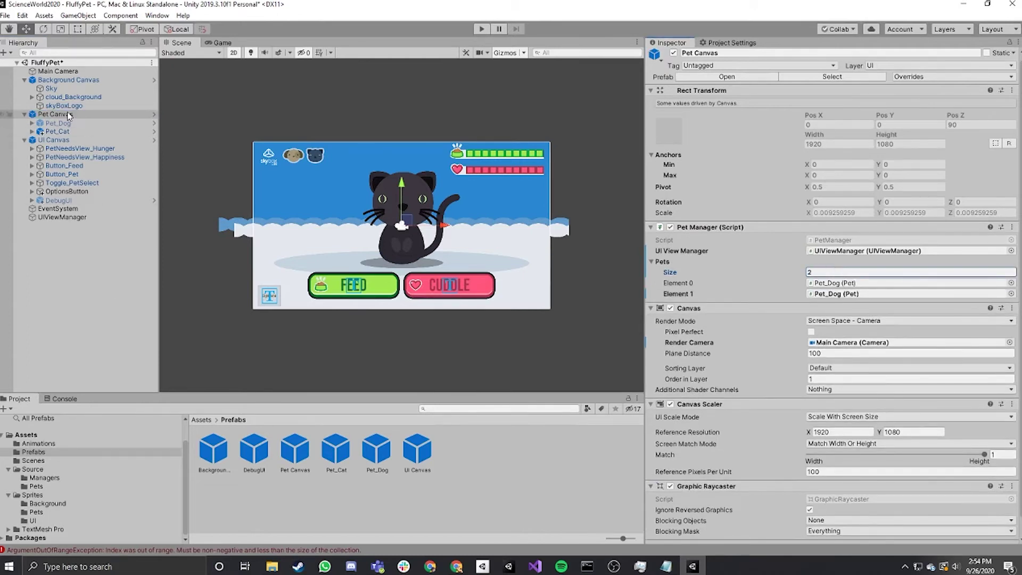
{"action": "left_click_drag", "start_coordinate": [50, 132], "coordinate": [875, 295]}
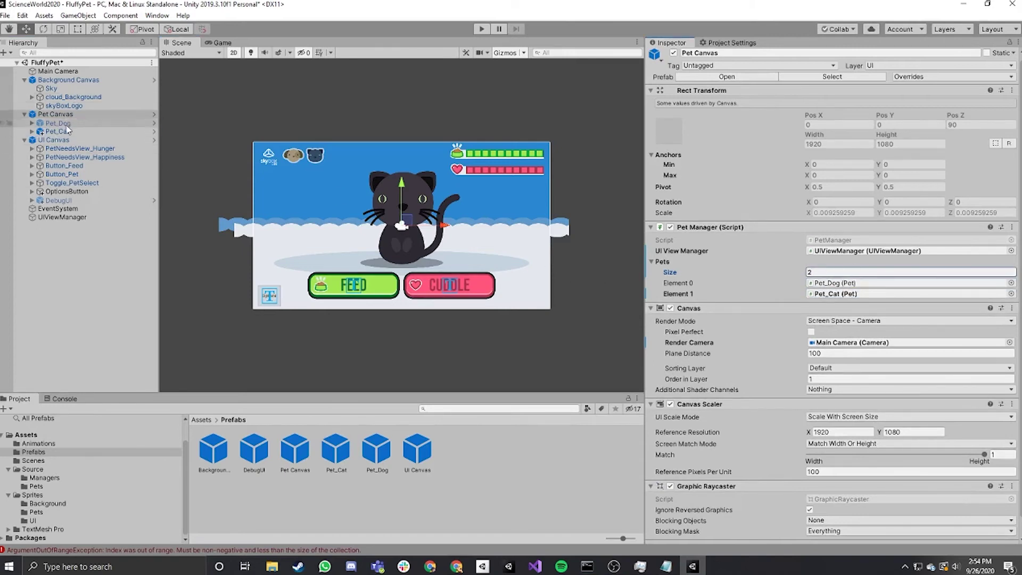
Step: Deactivate Pet_Cat, reactivate Pet_Dog, and start the game
{"action": "double_click", "coordinate": [881, 294]}
{"action": "left_click", "coordinate": [673, 52]}
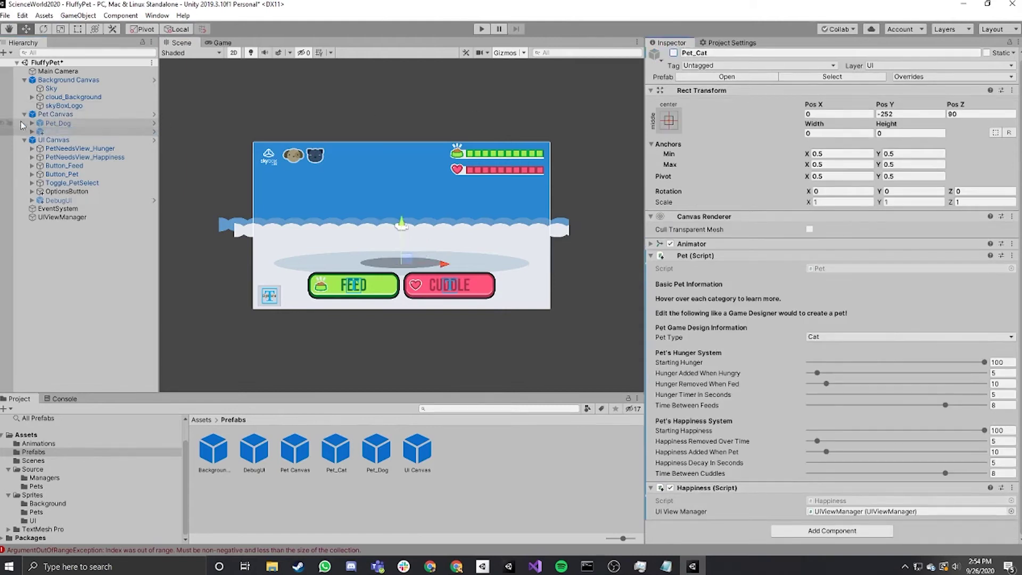
{"action": "left_click", "coordinate": [32, 123]}
{"action": "left_click", "coordinate": [89, 124]}
{"action": "left_click", "coordinate": [674, 53]}
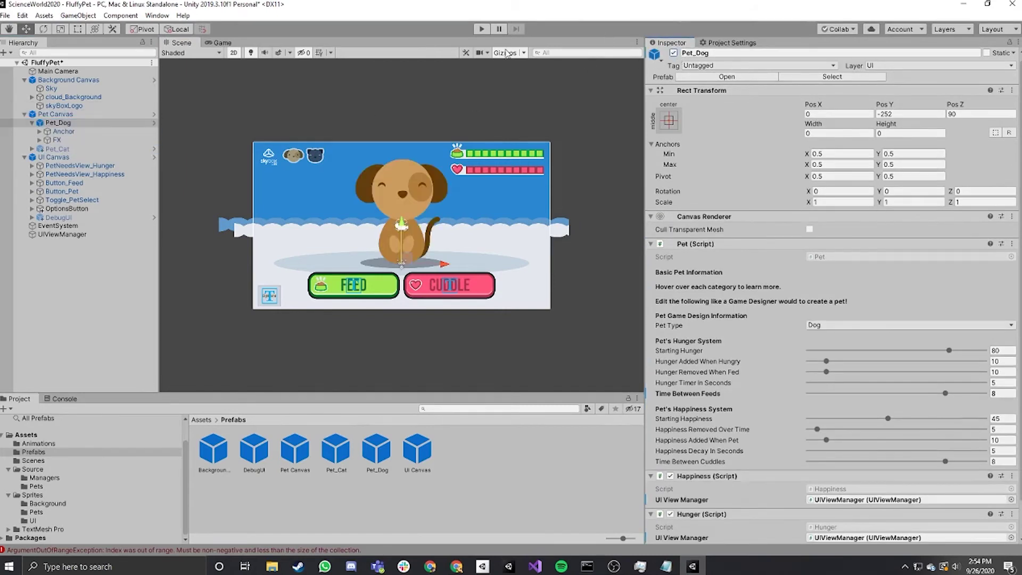
{"action": "left_click", "coordinate": [483, 29]}
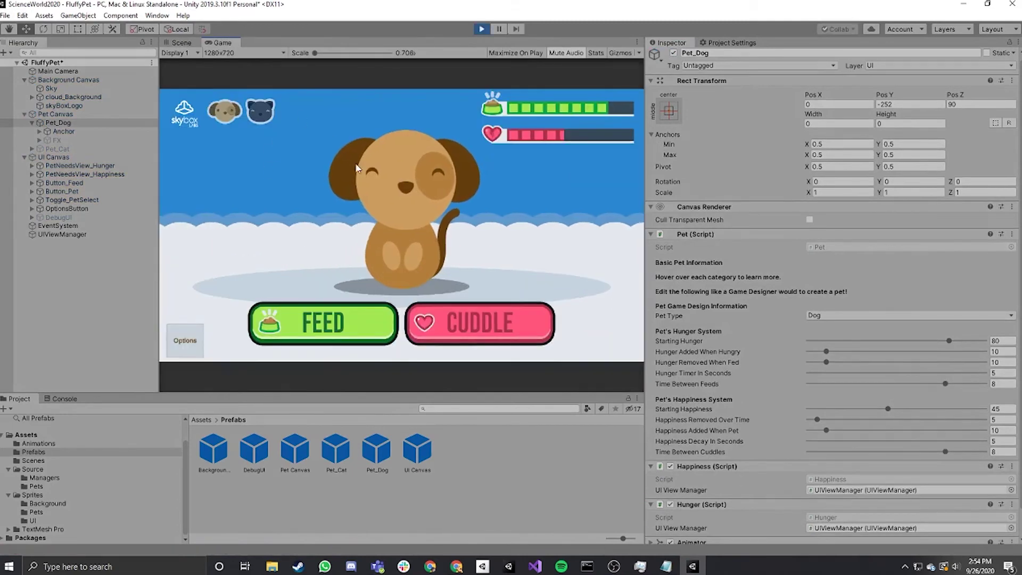
{"action": "left_click", "coordinate": [405, 176]}
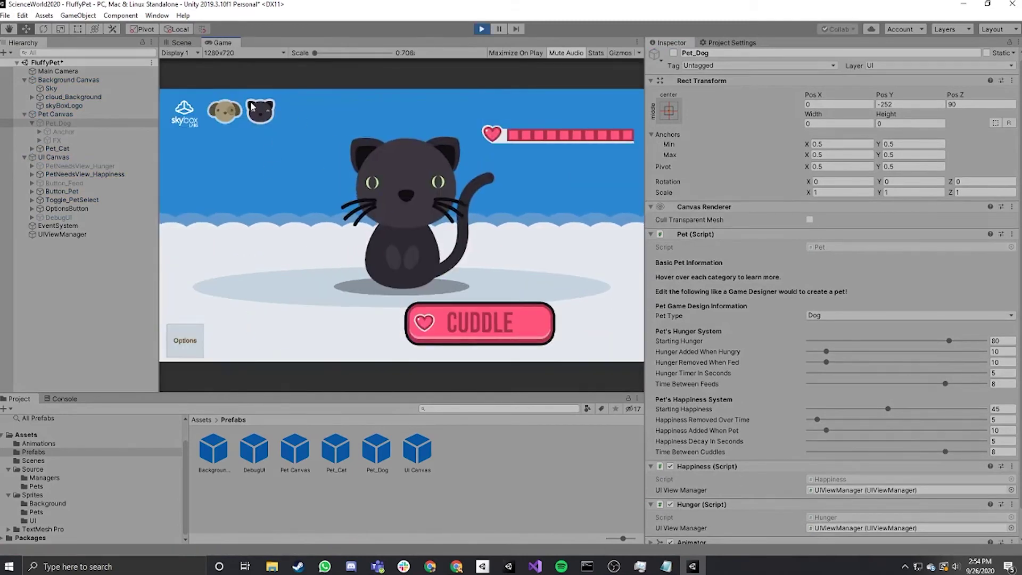
{"action": "left_click", "coordinate": [484, 320]}
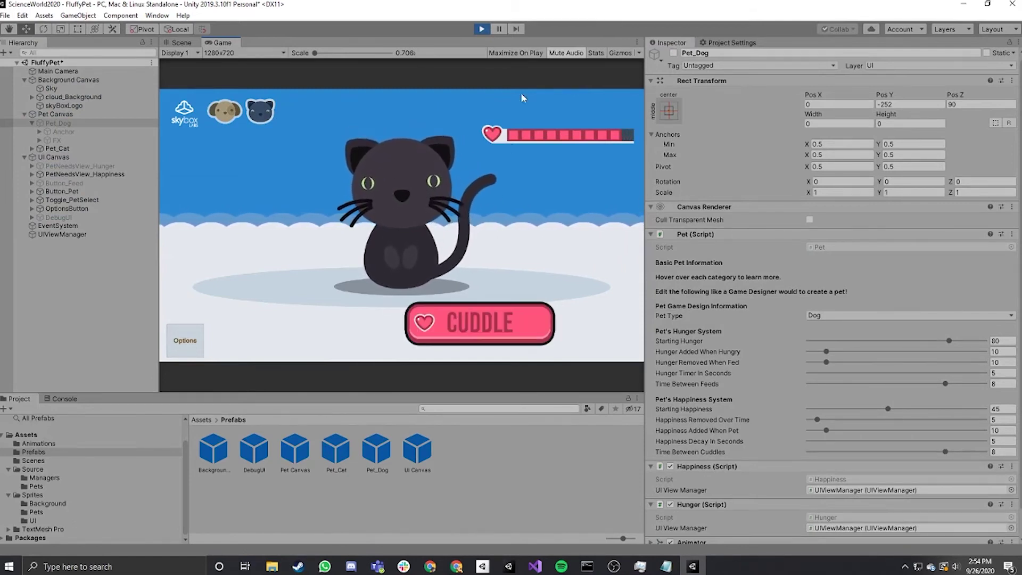
{"action": "left_click", "coordinate": [480, 323]}
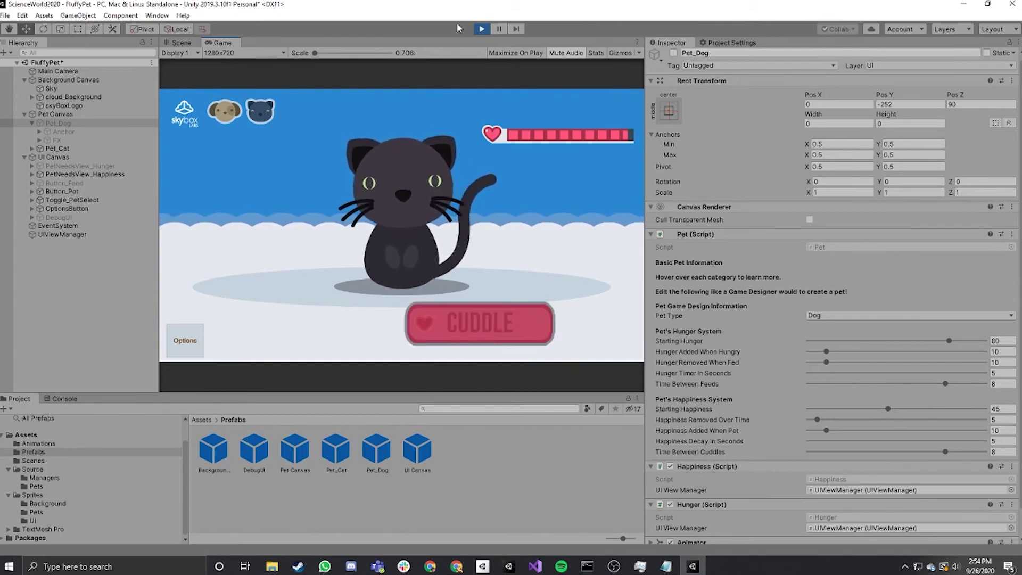
{"action": "left_click", "coordinate": [480, 30]}
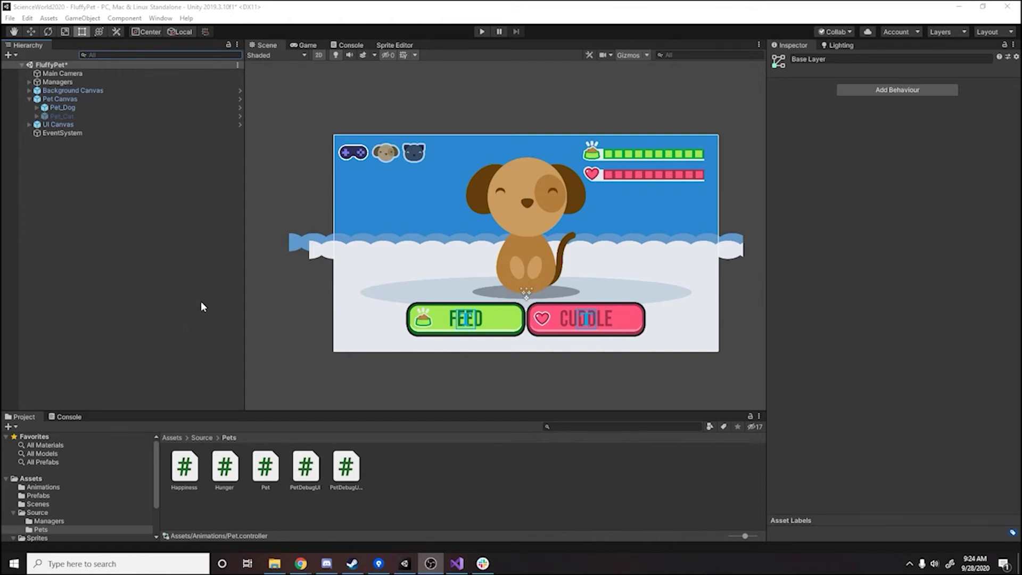
Step: Dock the Animation window in the bottom panel and open the Animator window
{"action": "left_click", "coordinate": [161, 20]}
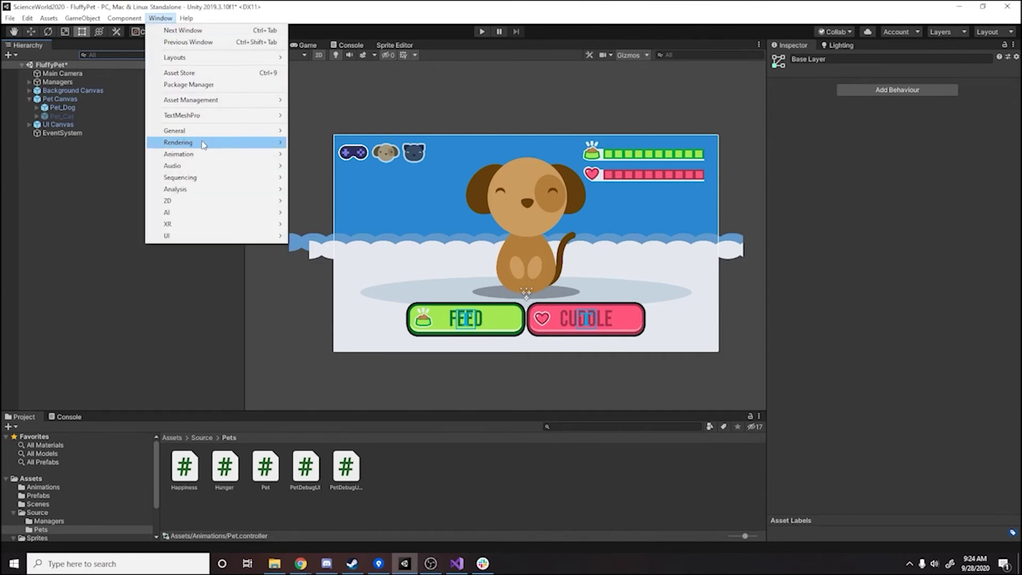
{"action": "mouse_move", "coordinate": [210, 156]}
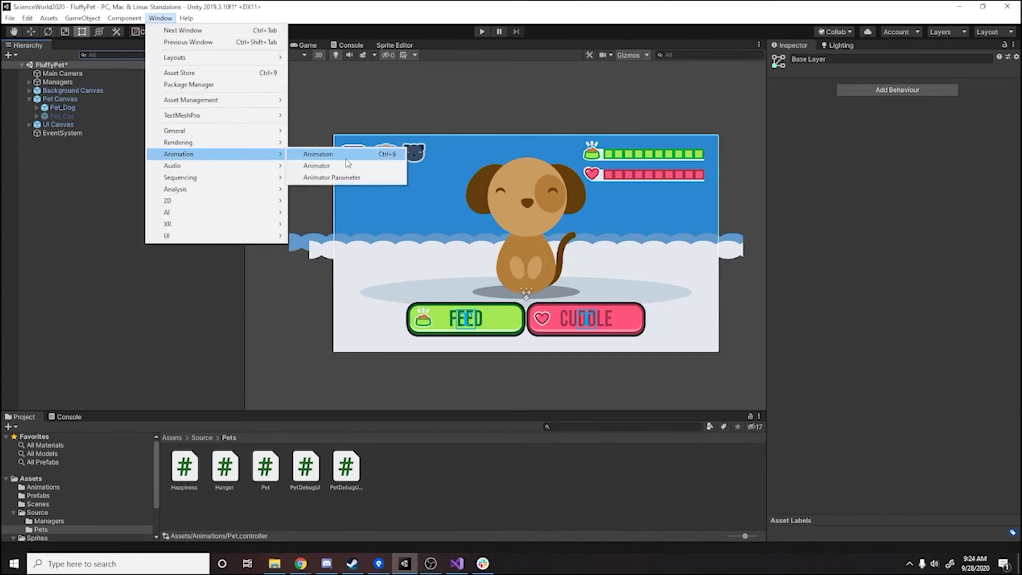
{"action": "left_click", "coordinate": [344, 154]}
{"action": "left_click_drag", "start_coordinate": [119, 7], "coordinate": [137, 432]}
{"action": "left_click", "coordinate": [161, 18]}
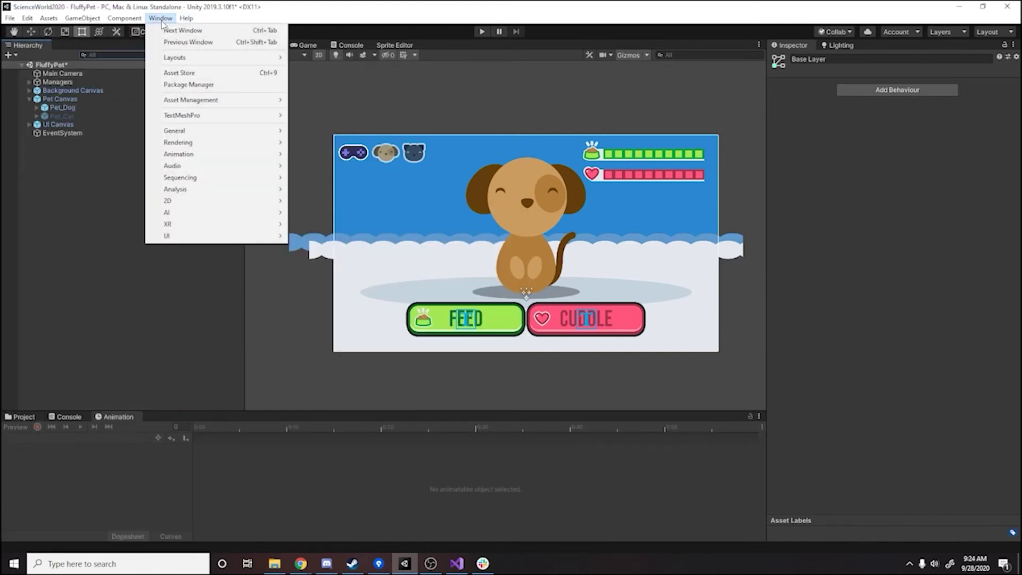
{"action": "mouse_move", "coordinate": [223, 154]}
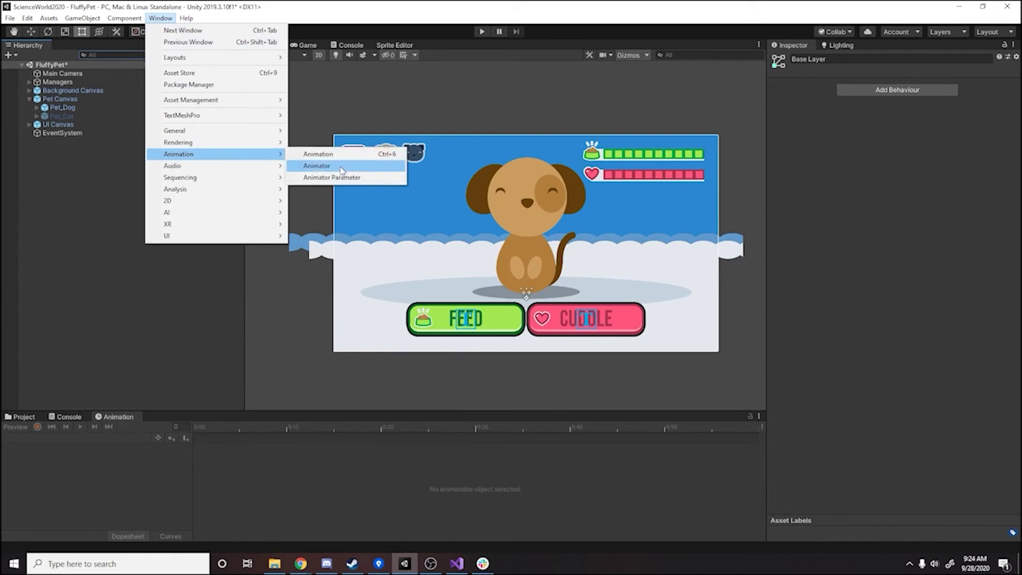
{"action": "left_click", "coordinate": [341, 167]}
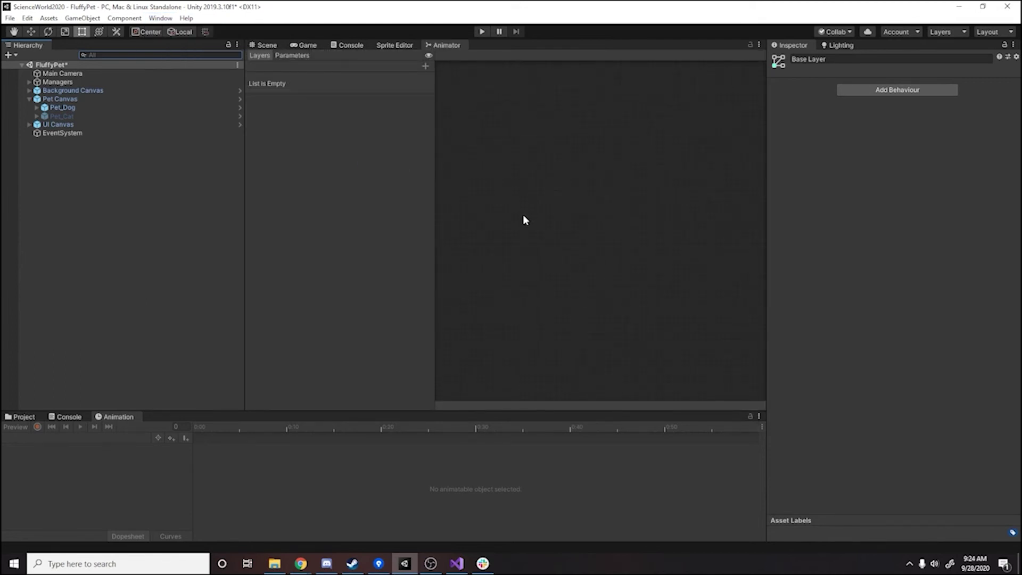
Step: Preview Pet_Dog's Pet_Happy and Pet_Idle clips, then show the Animator state graph
{"action": "left_click", "coordinate": [265, 45]}
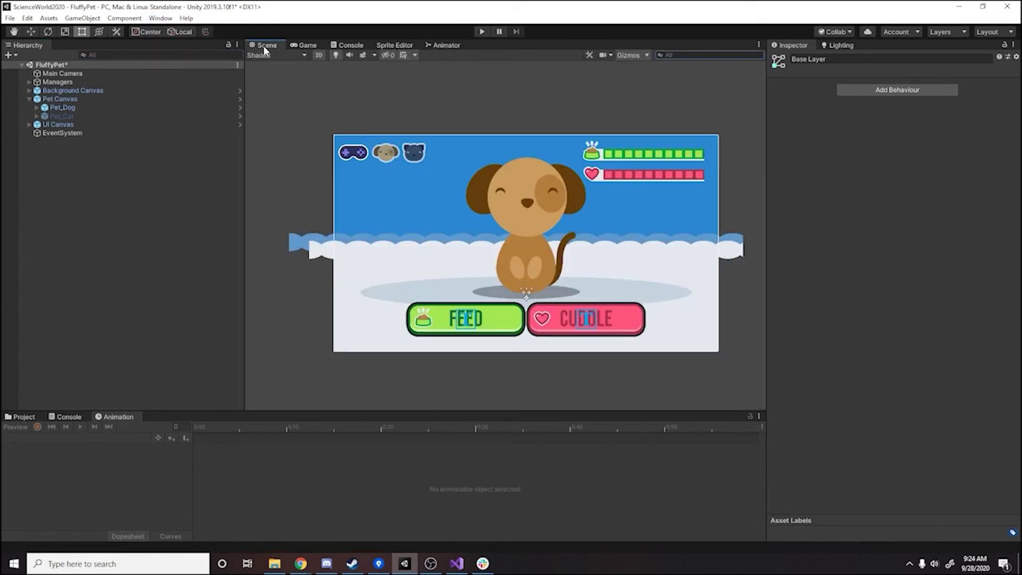
{"action": "left_click", "coordinate": [73, 105]}
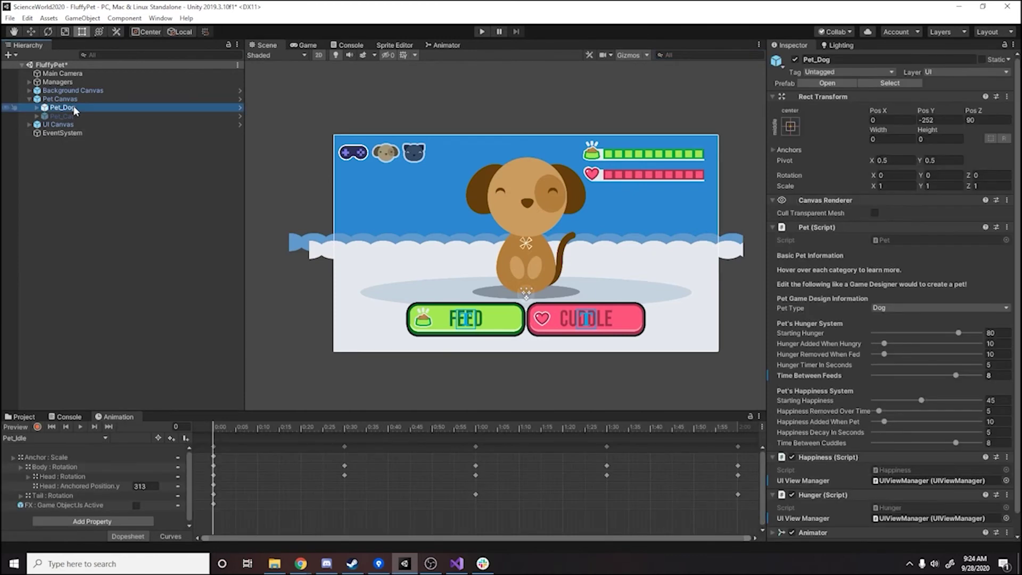
{"action": "left_click", "coordinate": [76, 438]}
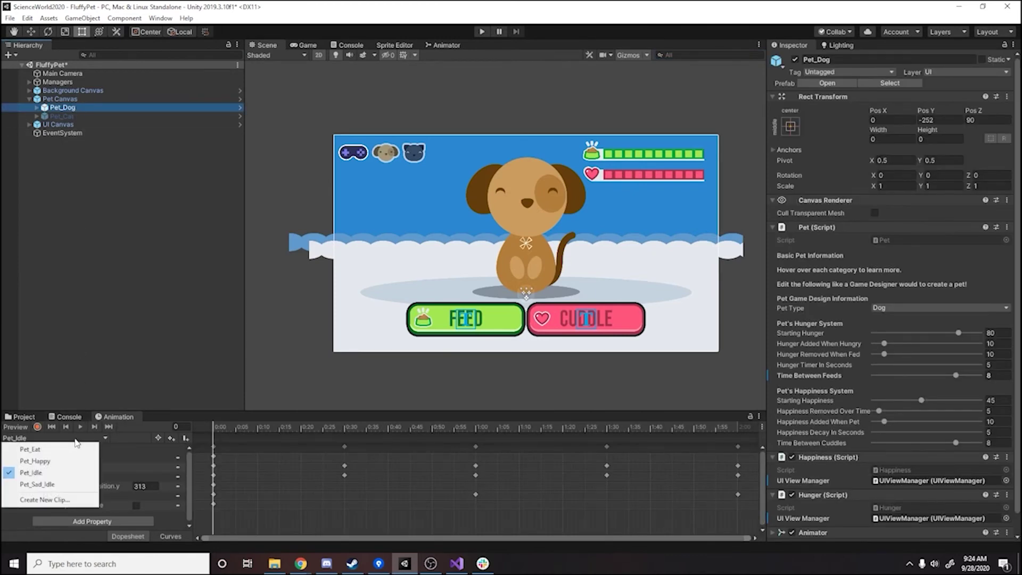
{"action": "left_click", "coordinate": [59, 461]}
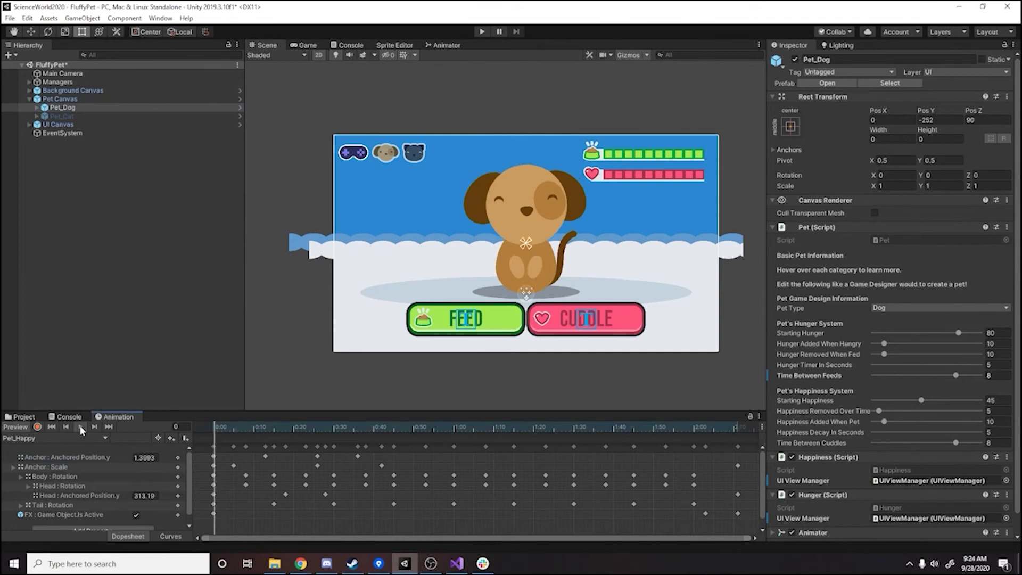
{"action": "left_click", "coordinate": [81, 427]}
{"action": "left_click", "coordinate": [26, 438]}
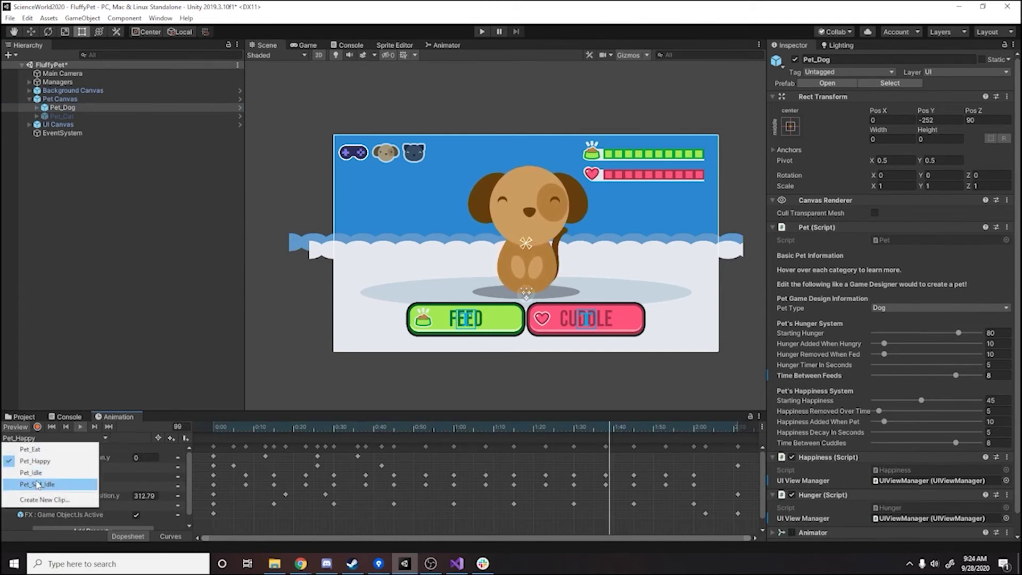
{"action": "left_click", "coordinate": [32, 473]}
{"action": "left_click", "coordinate": [79, 425]}
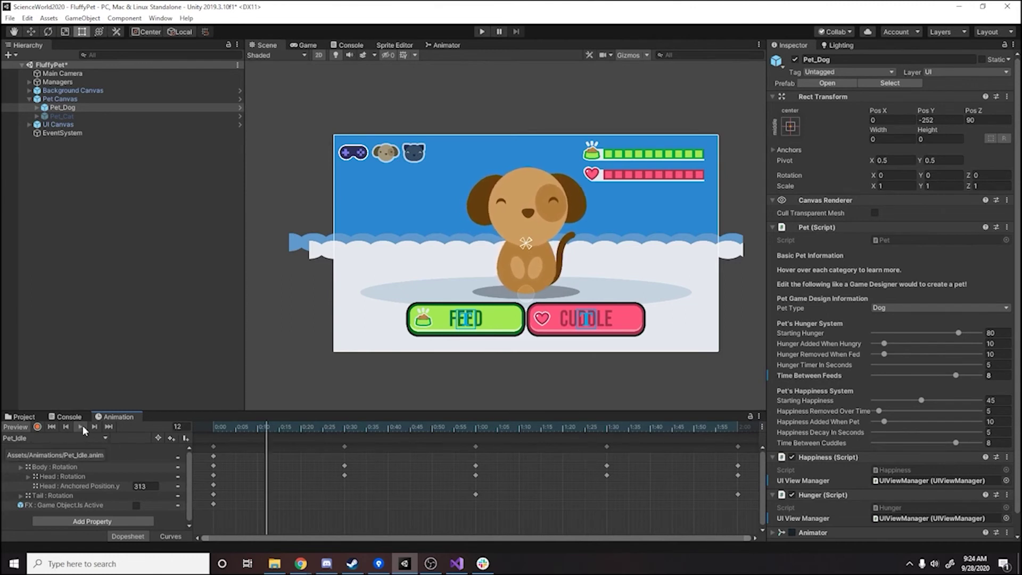
{"action": "left_click", "coordinate": [82, 426]}
{"action": "left_click", "coordinate": [446, 45]}
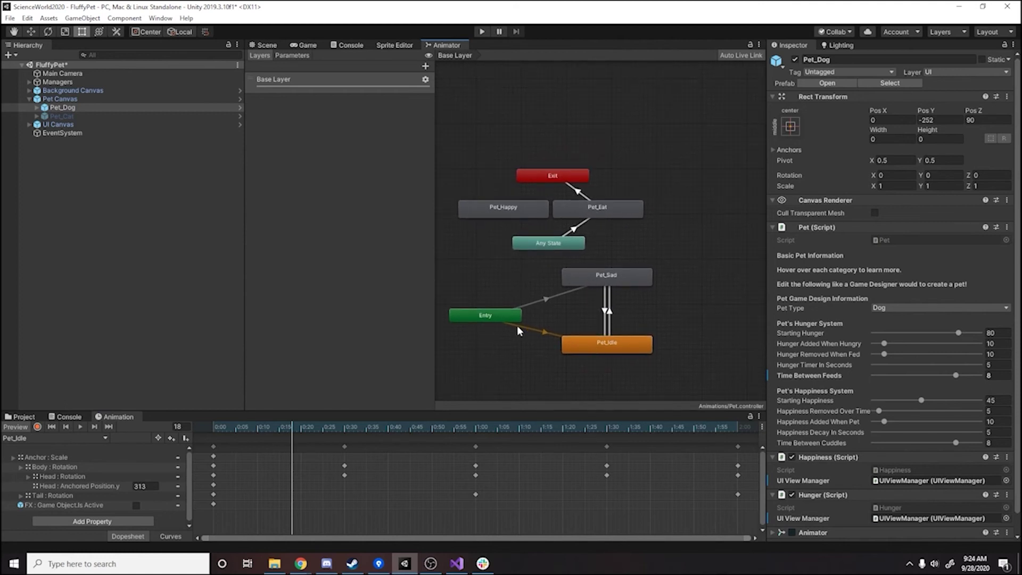
Step: Create transitions from Any State to Pet_Happy and from Pet_Happy to Exit
{"action": "scroll", "coordinate": [521, 290], "scroll_direction": "up", "scroll_amount": 3}
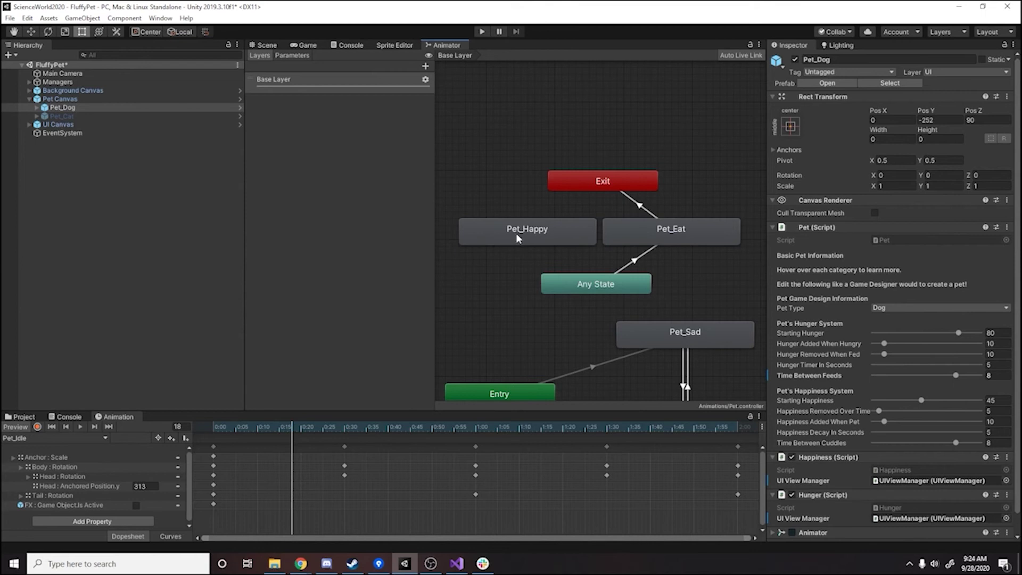
{"action": "left_click", "coordinate": [515, 234]}
{"action": "scroll", "coordinate": [513, 247], "scroll_direction": "down", "scroll_amount": 2}
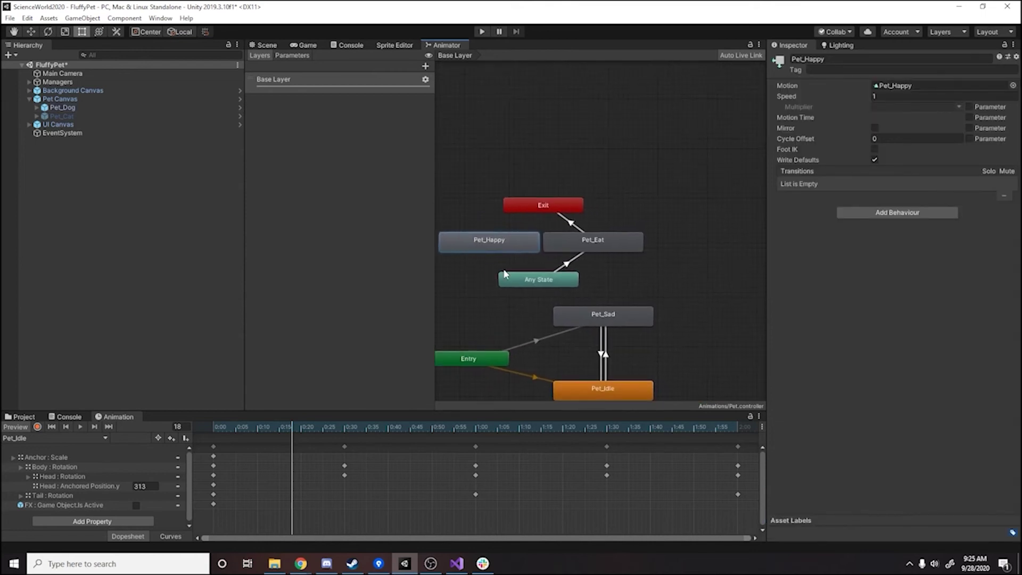
{"action": "scroll", "coordinate": [505, 274], "scroll_direction": "up", "scroll_amount": 1}
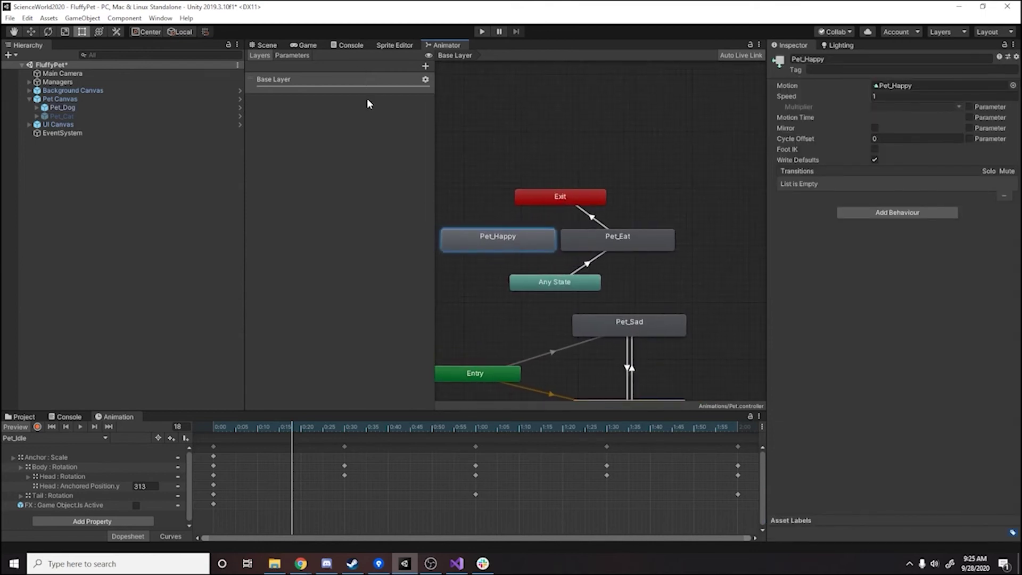
{"action": "right_click", "coordinate": [554, 282]}
{"action": "left_click", "coordinate": [585, 289]}
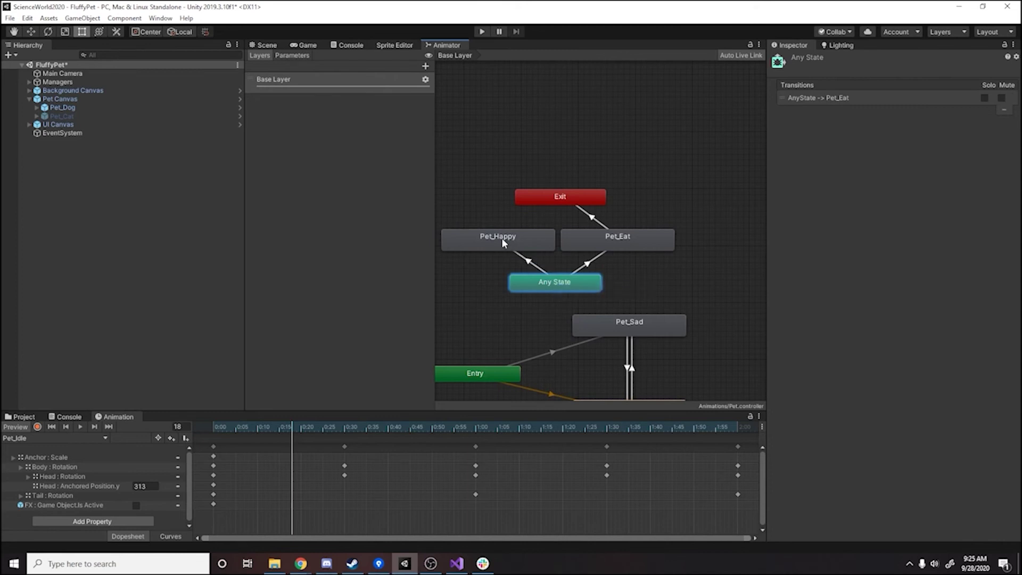
{"action": "left_click", "coordinate": [502, 237]}
{"action": "right_click", "coordinate": [502, 238]}
{"action": "left_click", "coordinate": [532, 247]}
{"action": "left_click", "coordinate": [551, 197]}
{"action": "scroll", "coordinate": [546, 187], "scroll_direction": "down", "scroll_amount": 3}
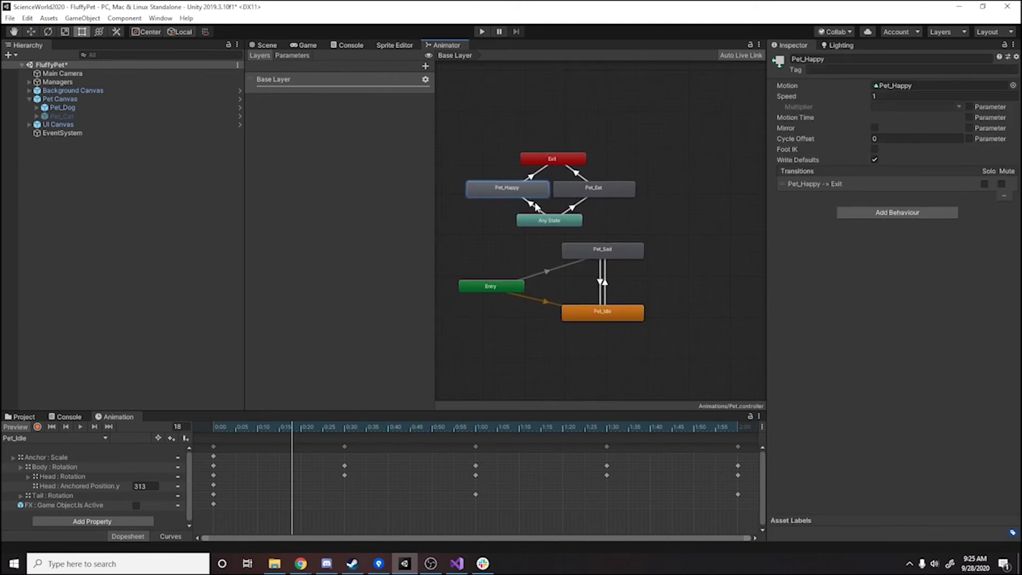
Step: Give the Any State to Pet_Happy transition a Cuddled condition, then run the game
{"action": "left_click", "coordinate": [527, 204]}
{"action": "left_click", "coordinate": [292, 56]}
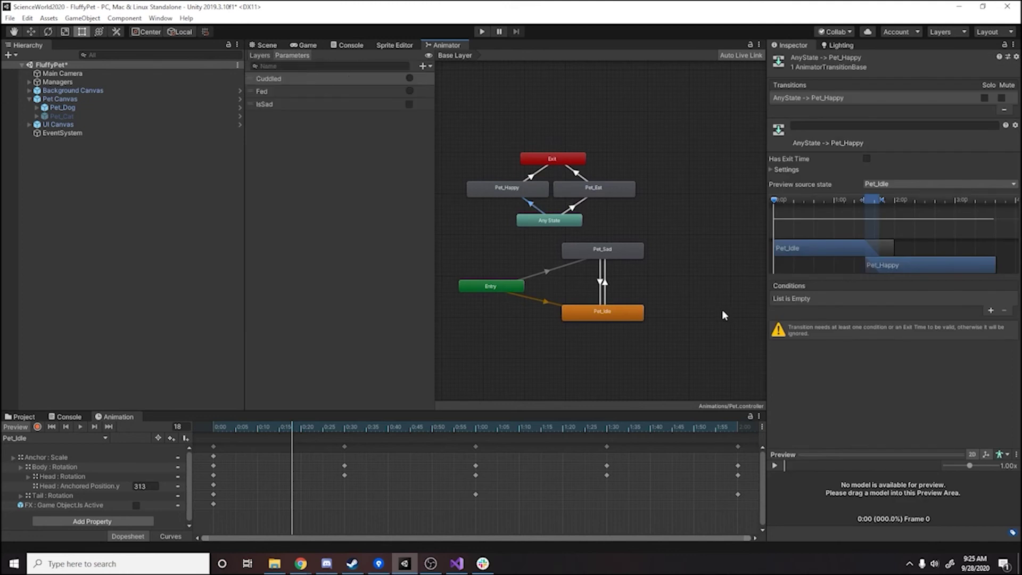
{"action": "left_click", "coordinate": [990, 310]}
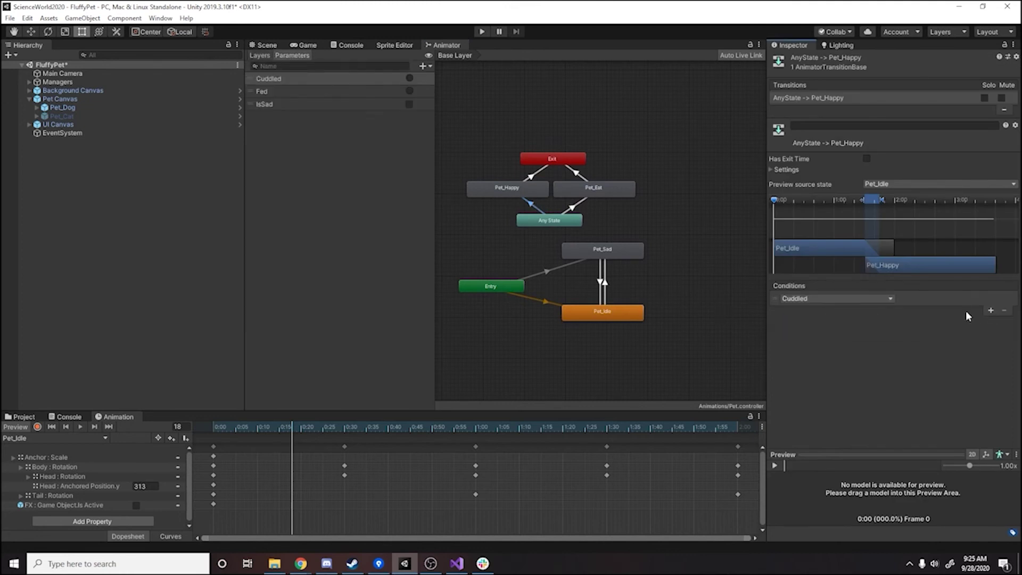
{"action": "left_click", "coordinate": [843, 298]}
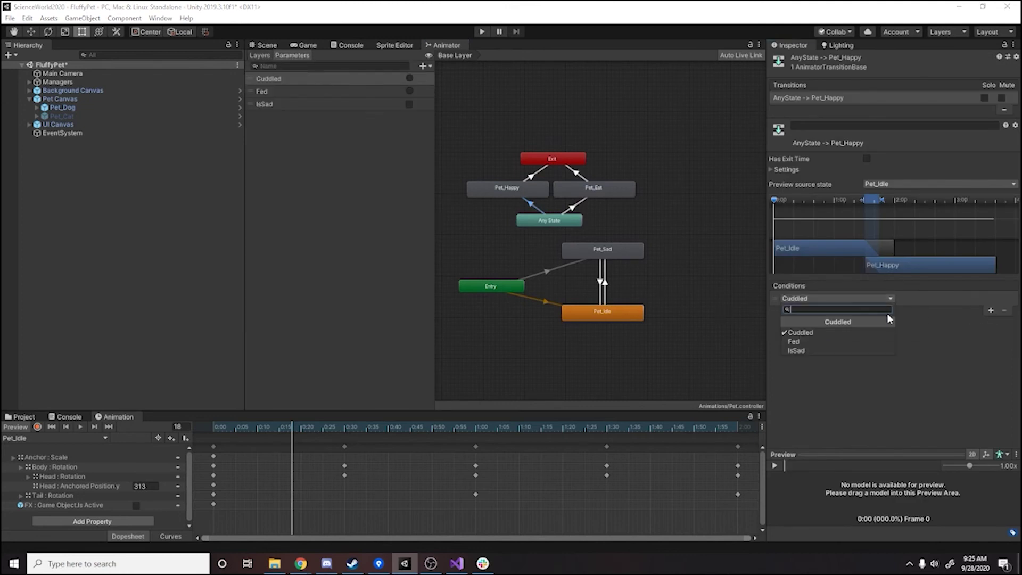
{"action": "left_click", "coordinate": [815, 334]}
{"action": "scroll", "coordinate": [596, 235], "scroll_direction": "up", "scroll_amount": 2}
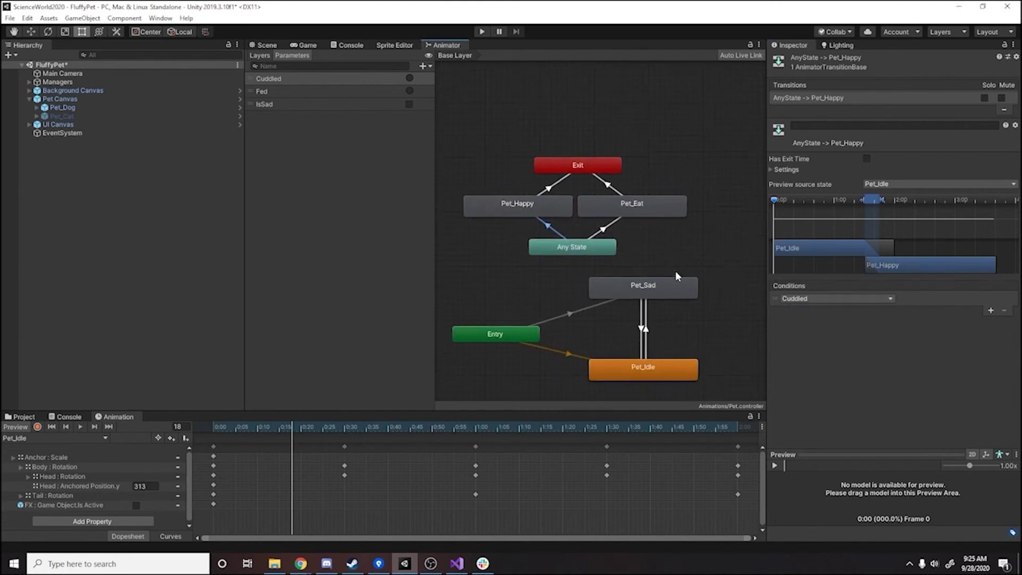
{"action": "left_click", "coordinate": [265, 45]}
{"action": "left_click", "coordinate": [483, 32]}
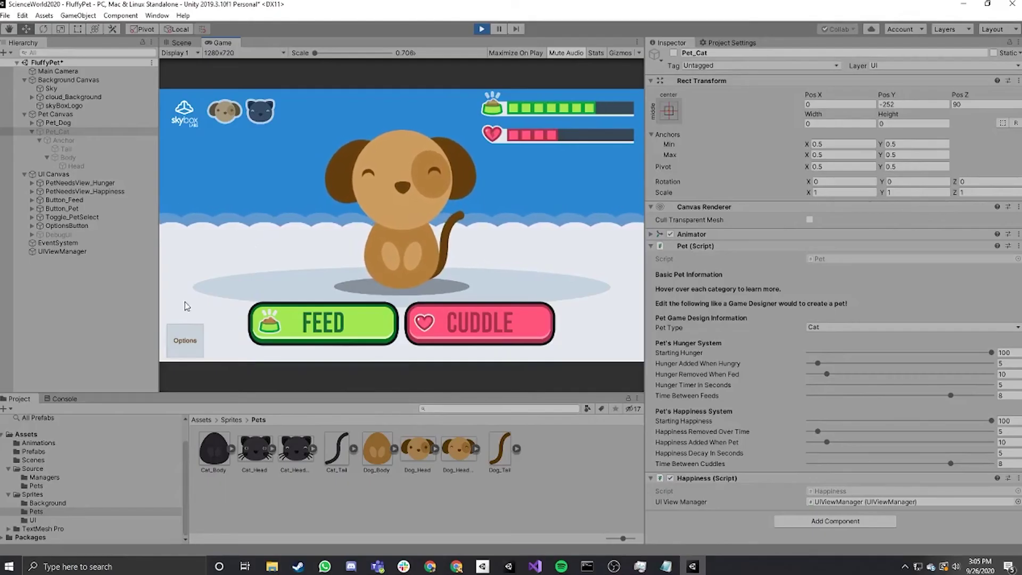
Step: Feed the dog, switch to the cat, then exit play mode with Ctrl+P
{"action": "left_click", "coordinate": [324, 322]}
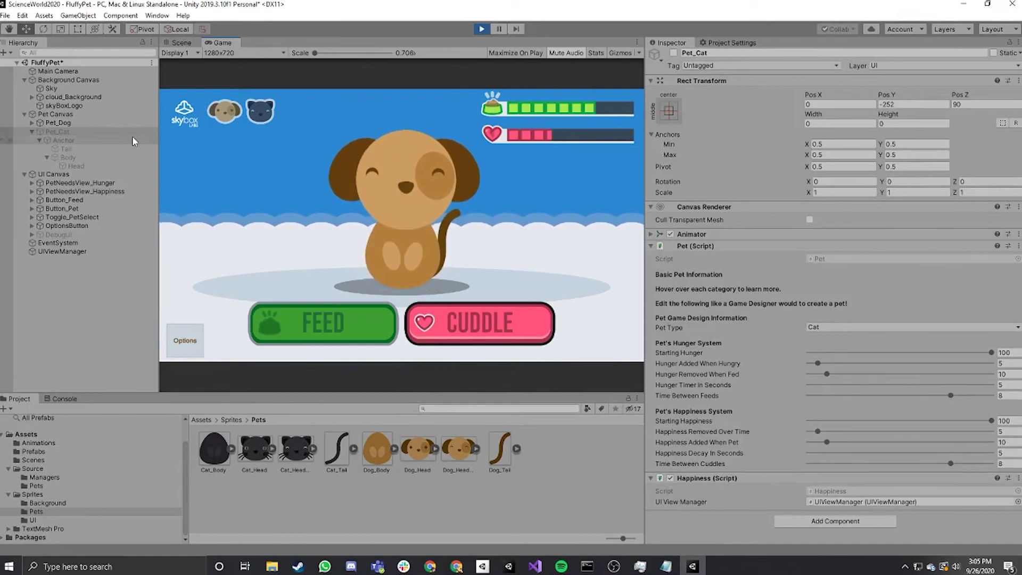
{"action": "left_click", "coordinate": [265, 110]}
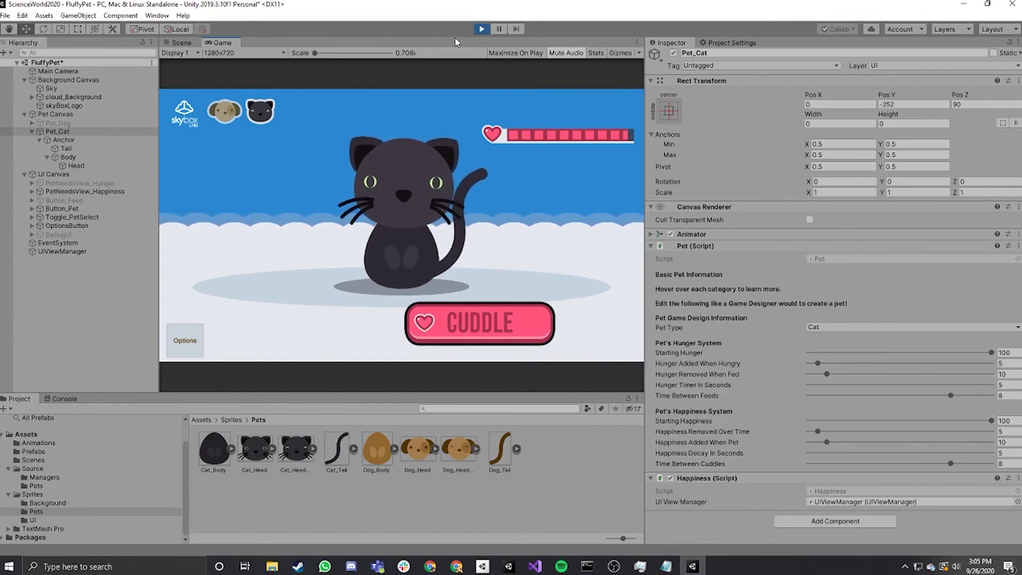
{"action": "key", "text": "ctrl+p"}
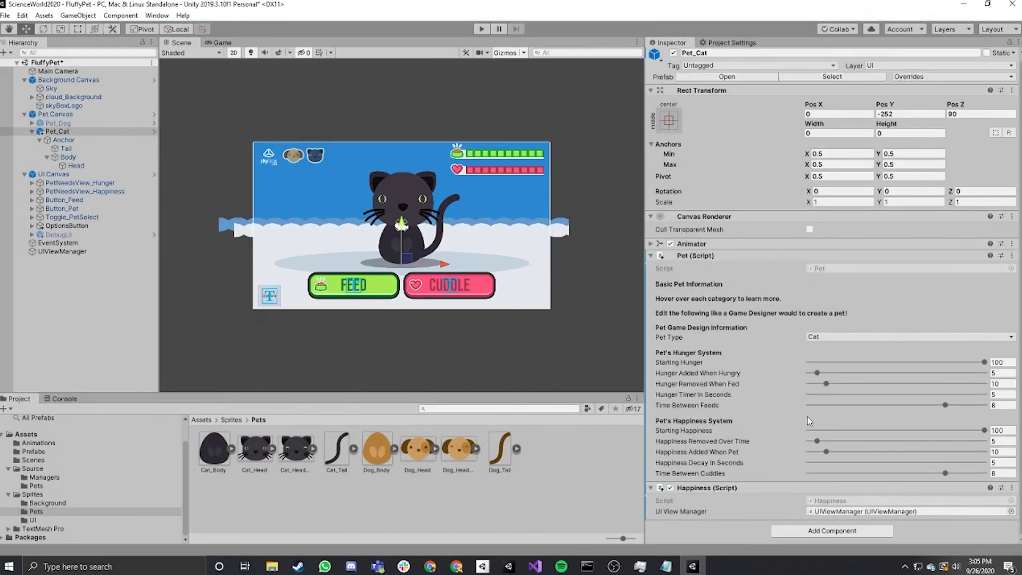
Step: Add a Hunger script to Pet_Cat linked to UIViewManager, then start the game
{"action": "left_click", "coordinate": [853, 532]}
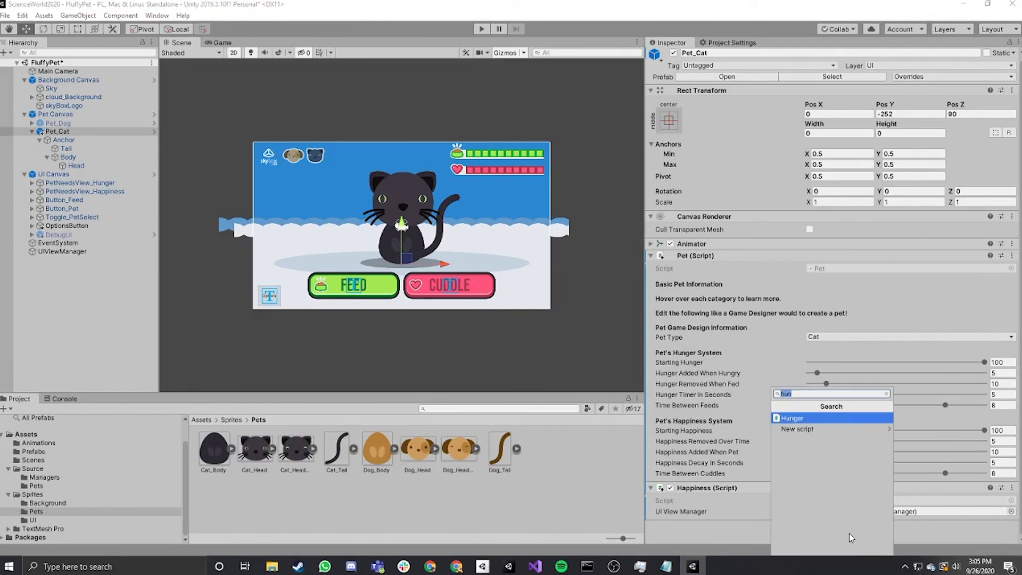
{"action": "left_click", "coordinate": [796, 419]}
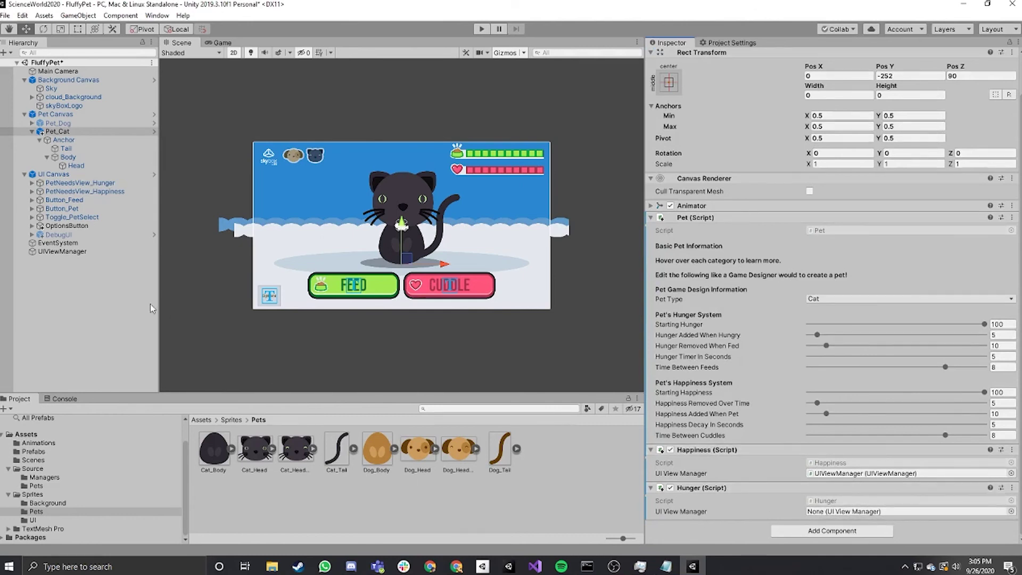
{"action": "left_click_drag", "start_coordinate": [54, 256], "coordinate": [243, 360]}
{"action": "left_click_drag", "start_coordinate": [450, 431], "coordinate": [840, 514]}
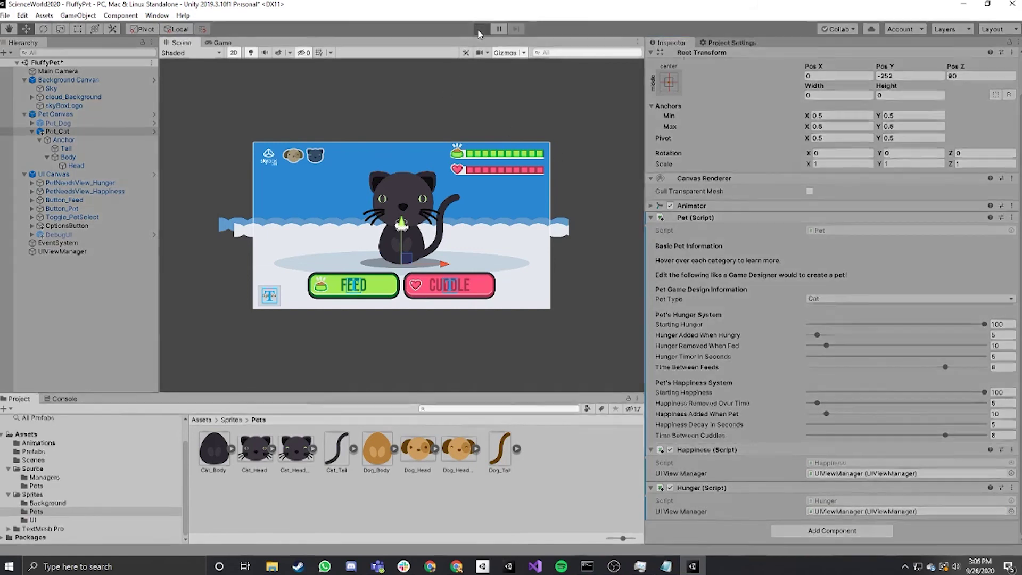
{"action": "left_click", "coordinate": [478, 30]}
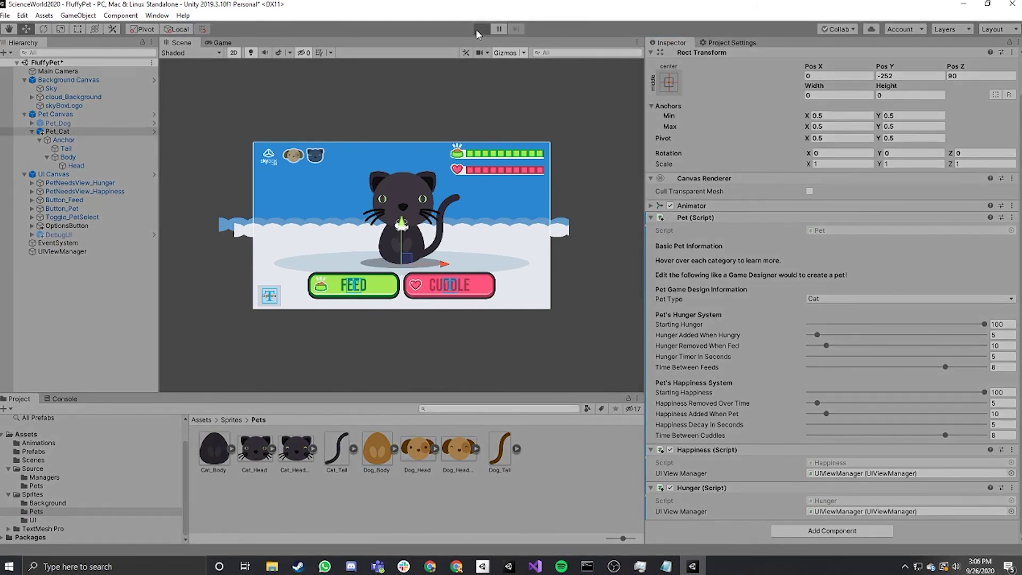
Step: Switch the game to the cat, then feed and cuddle it
{"action": "left_click", "coordinate": [266, 111]}
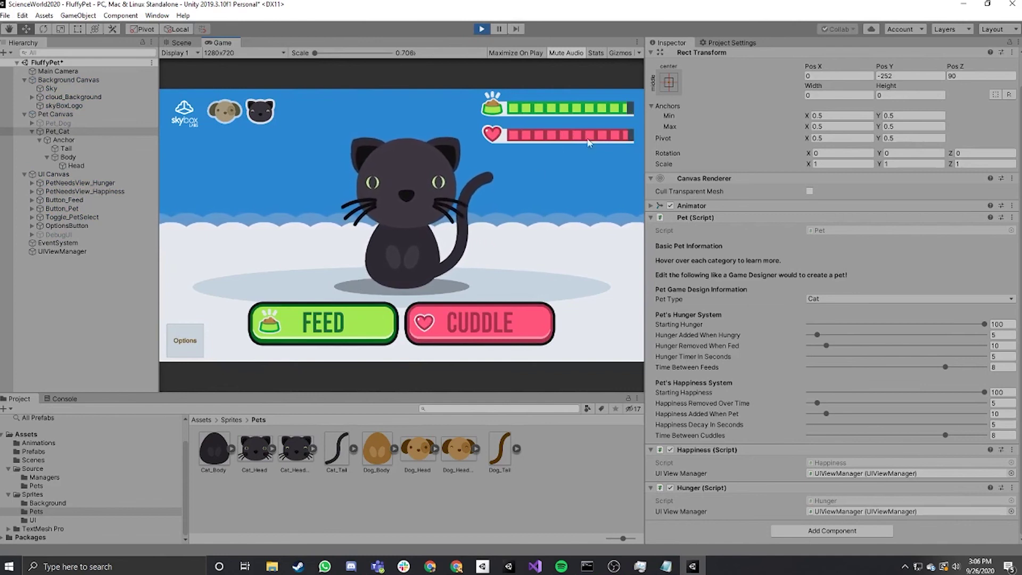
{"action": "left_click", "coordinate": [320, 321]}
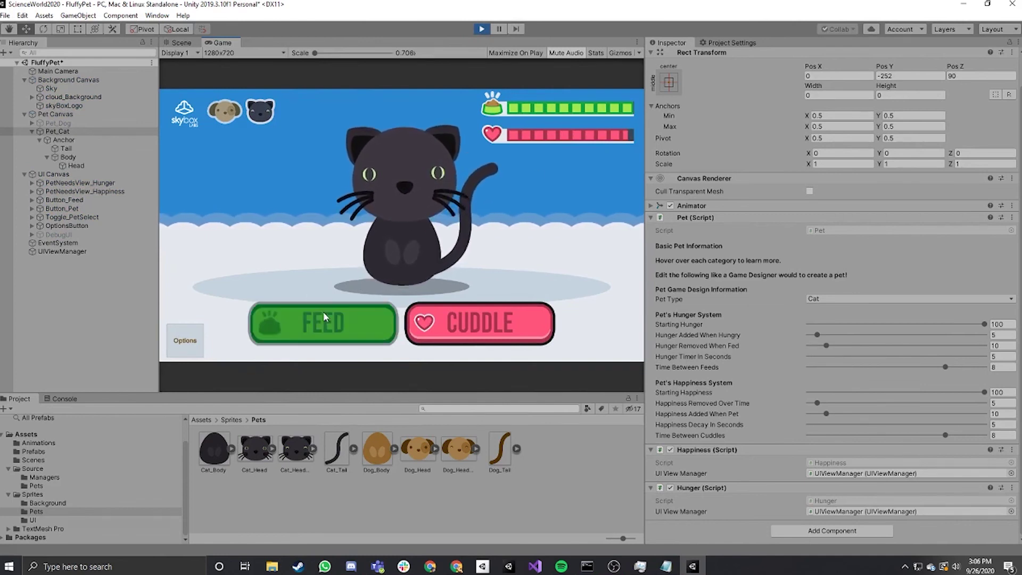
{"action": "left_click", "coordinate": [501, 320]}
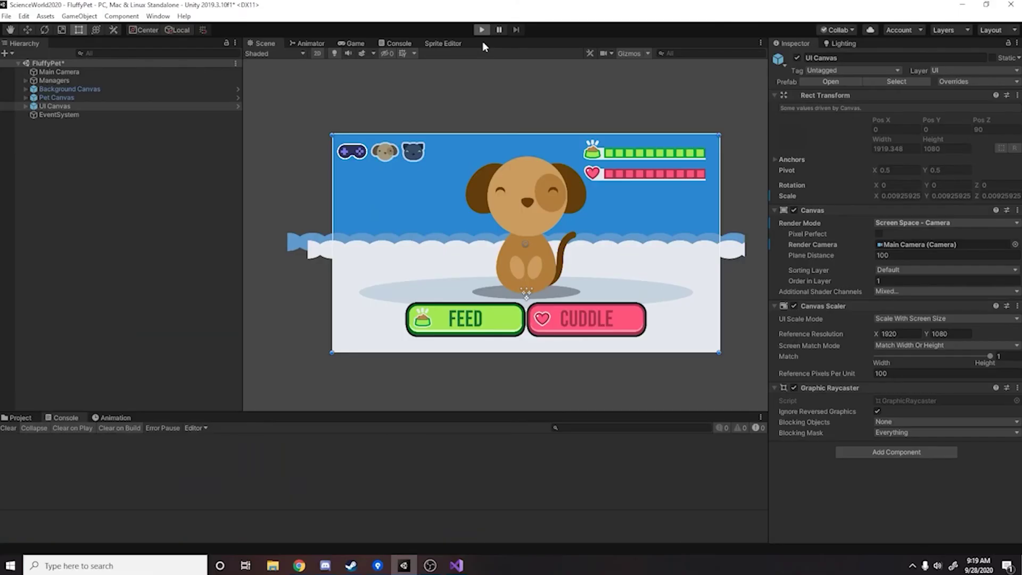
Step: Play the game, cuddle and feed the dog, then open and close the Game Design Variables panel
{"action": "key", "text": "ctrl+p"}
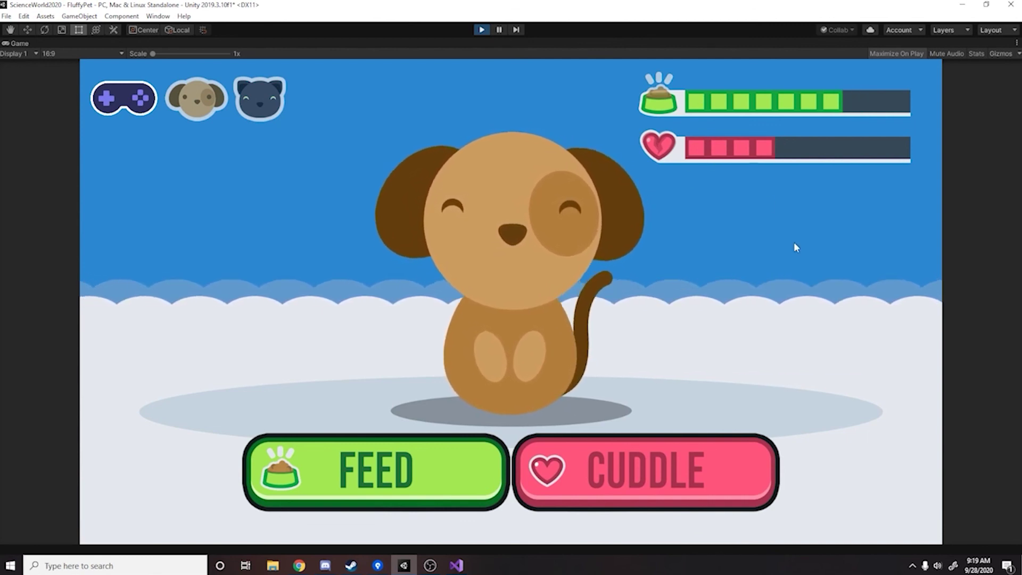
{"action": "left_click", "coordinate": [648, 479]}
{"action": "left_click", "coordinate": [400, 472]}
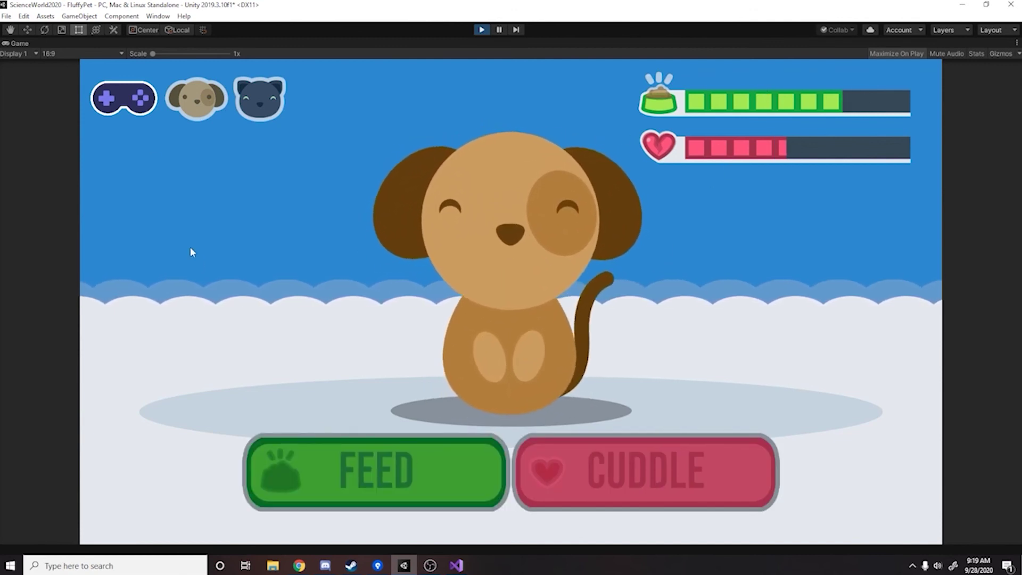
{"action": "left_click", "coordinate": [137, 102]}
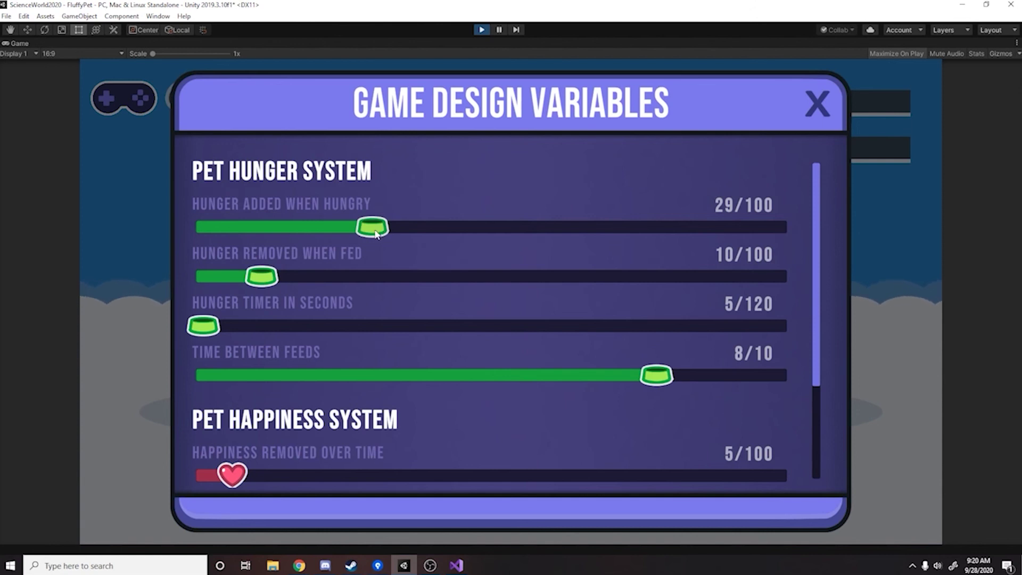
{"action": "left_click", "coordinate": [825, 113]}
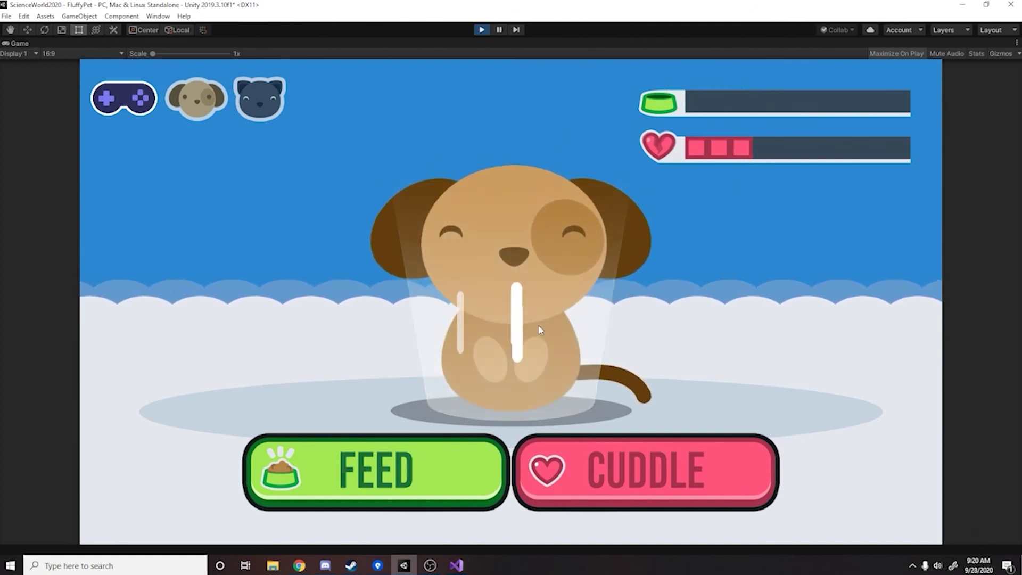
Step: Feed the dog, cuddle it, and feed it again to refill one hunger segment
{"action": "left_click", "coordinate": [438, 478]}
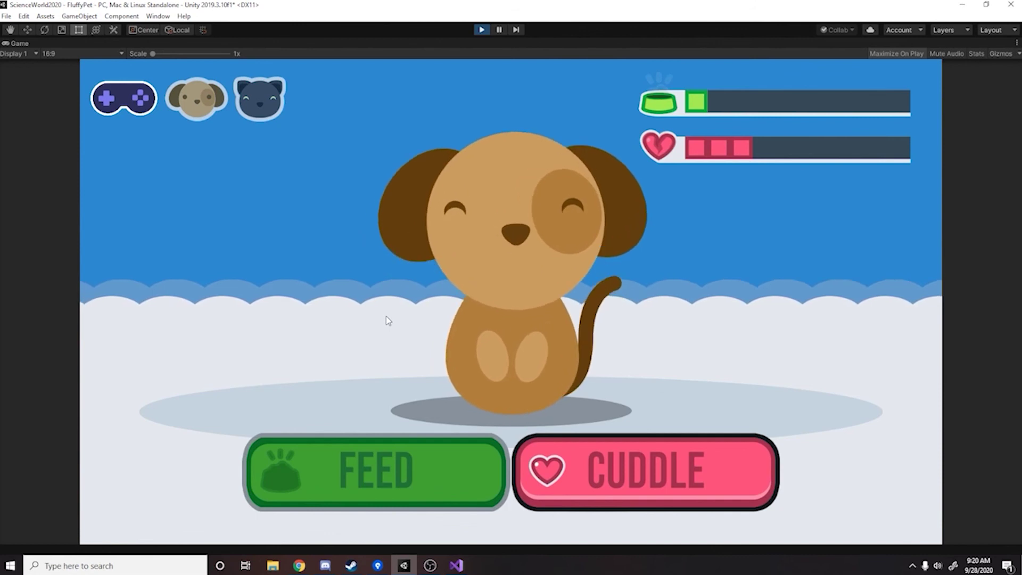
{"action": "left_click", "coordinate": [663, 471]}
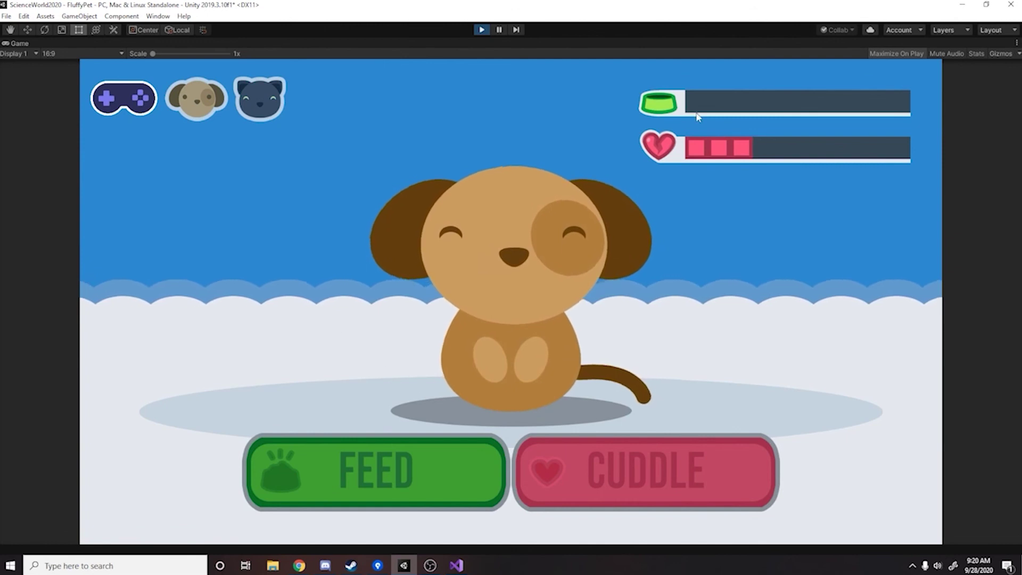
{"action": "left_click", "coordinate": [418, 452]}
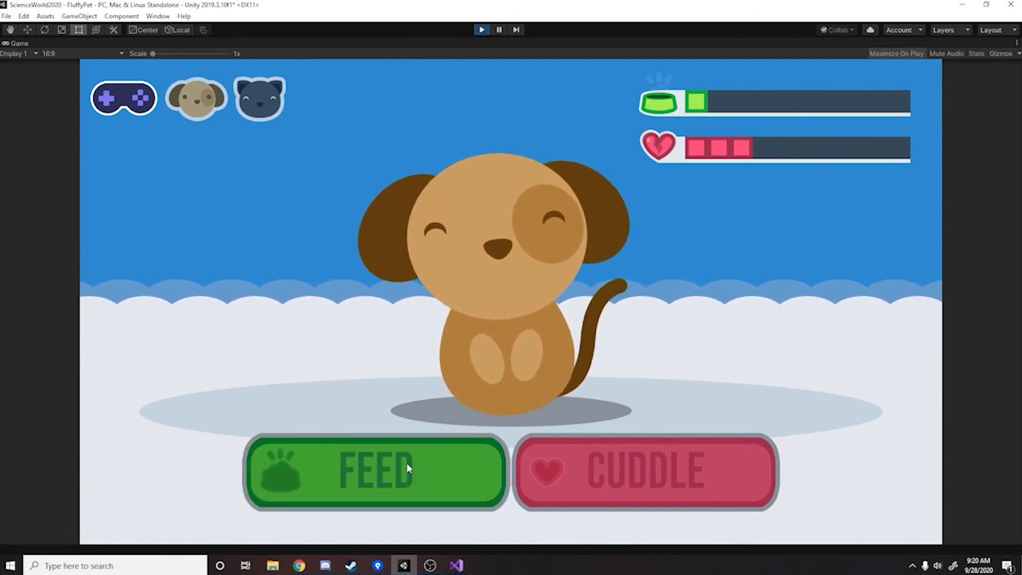